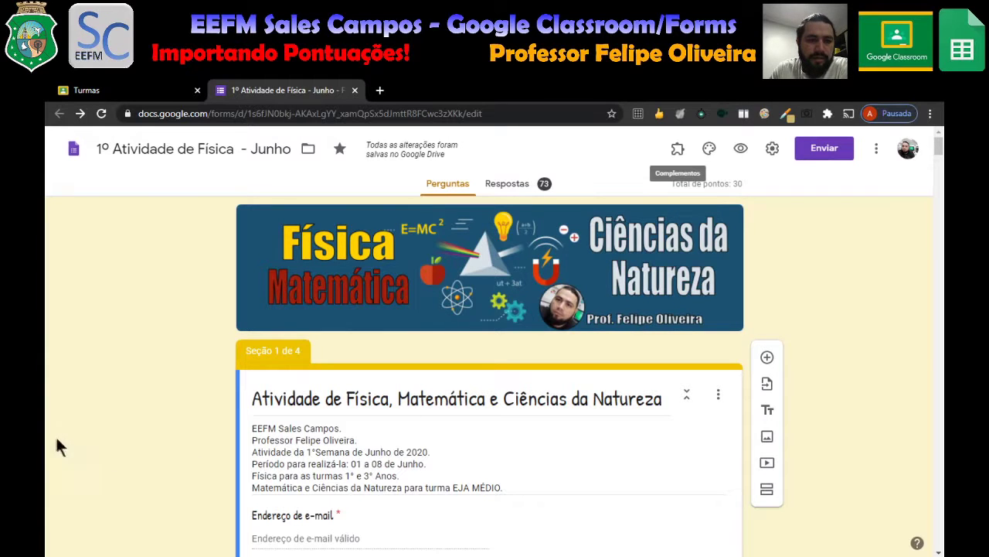
# Review the form's opening section and its general settings for collecting e-mail addresses and response receipts, then save the settings.
pyautogui.scroll(-6, 91, 392)
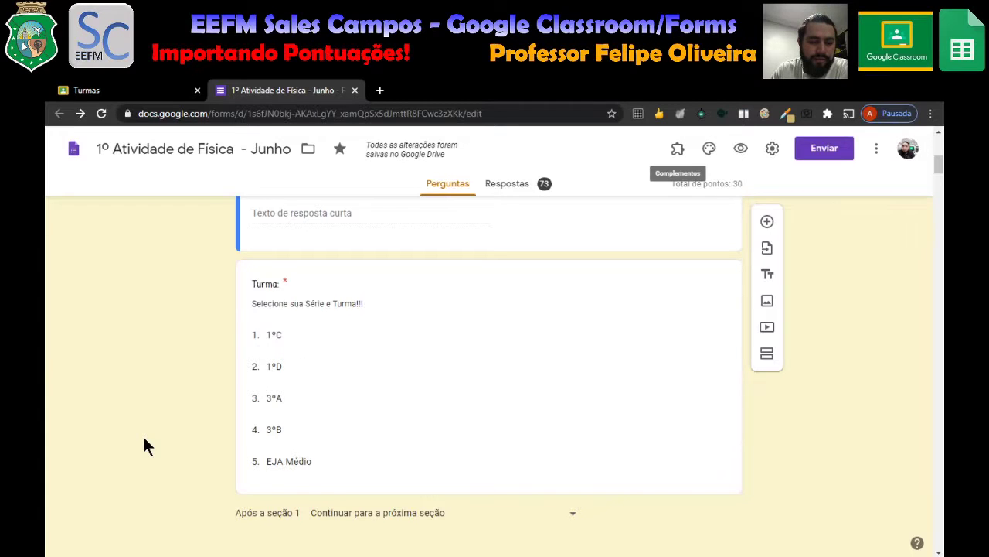
pyautogui.scroll(10, 143, 434)
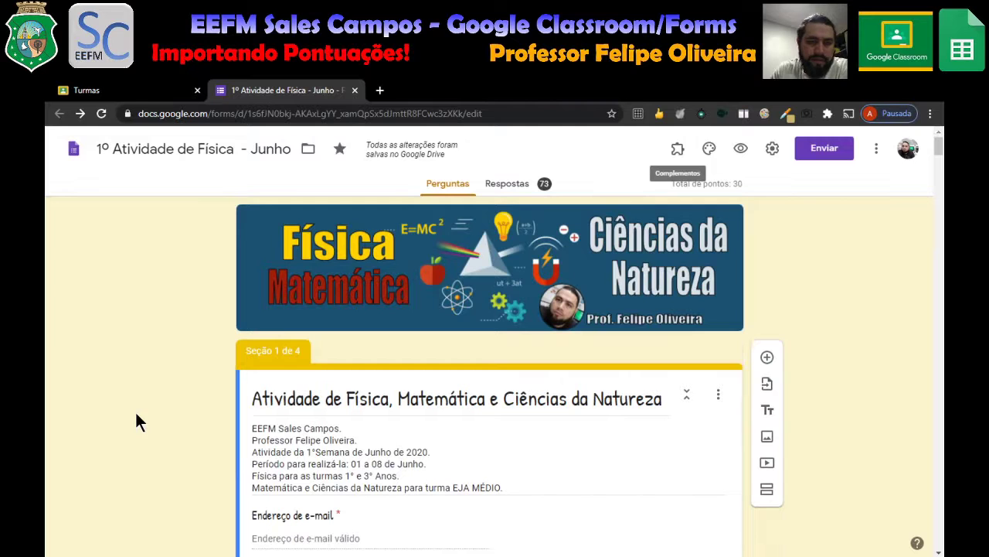
pyautogui.scroll(-1, 77, 361)
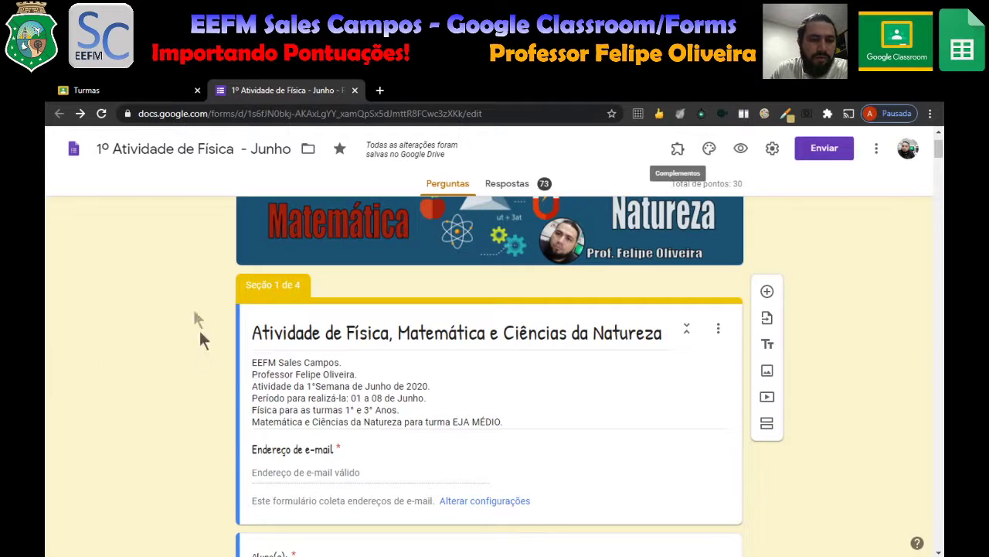
pyautogui.scroll(-1, 113, 364)
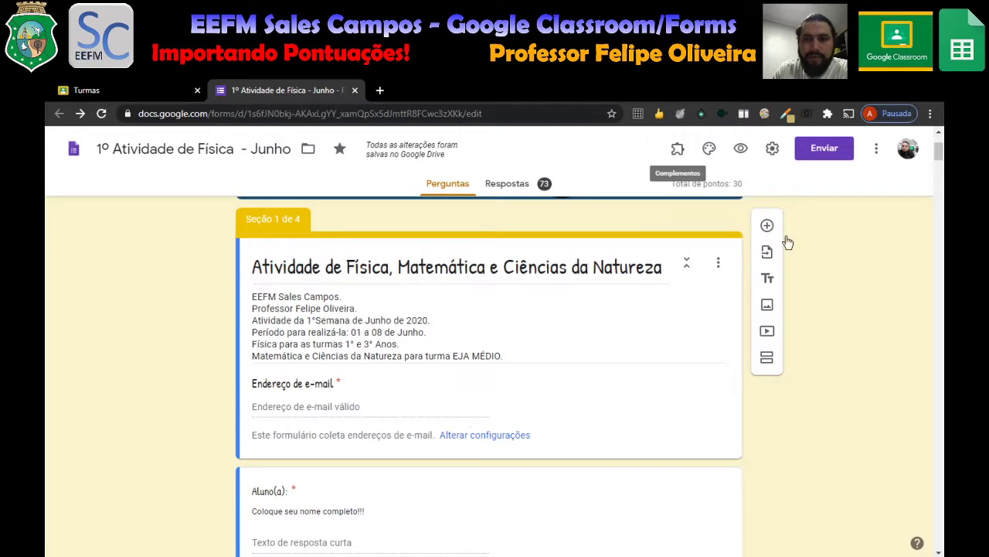
pyautogui.click(773, 153)
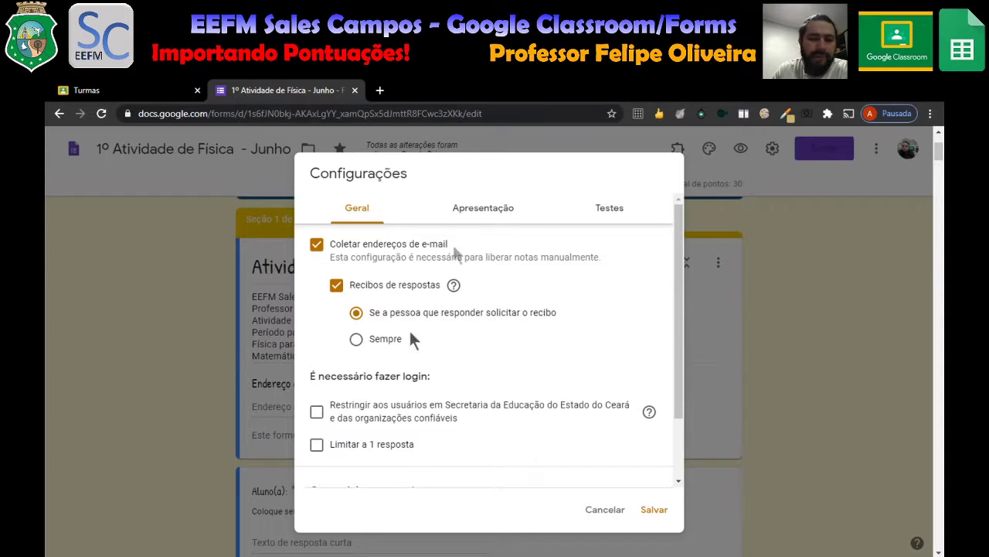
pyautogui.click(654, 510)
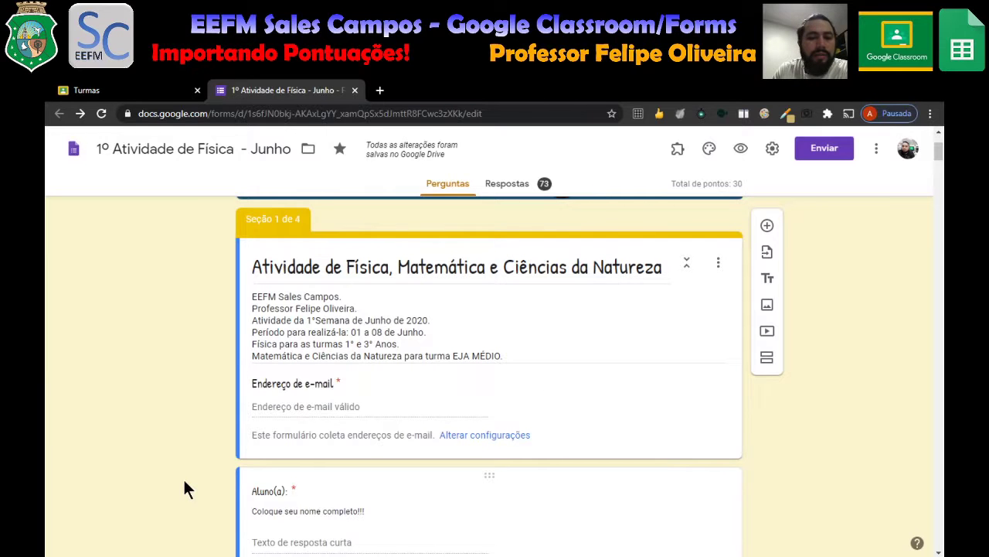
# Examine the e-mail address, Aluno(a) and Turma questions in the form's first section.
pyautogui.scroll(-2, 171, 439)
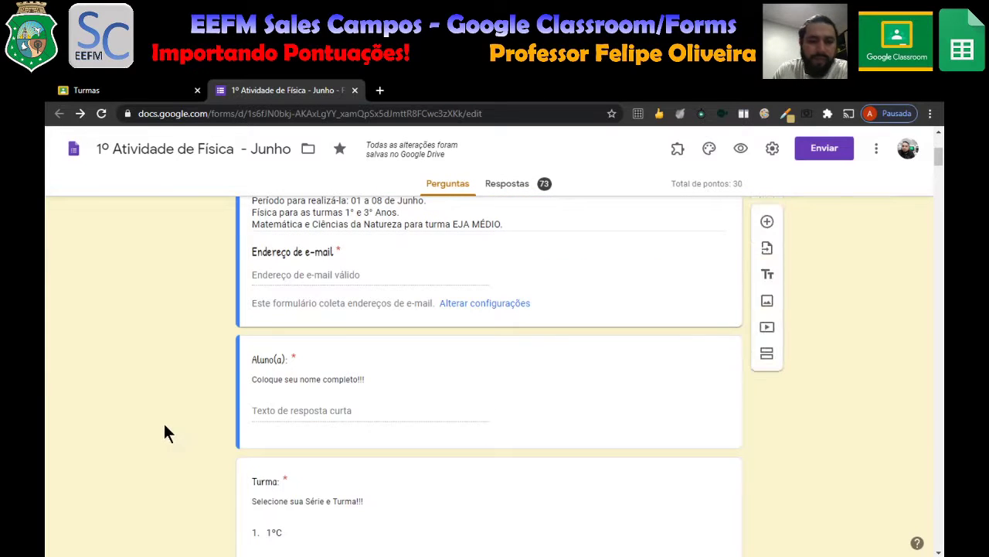
pyautogui.scroll(-3, 201, 379)
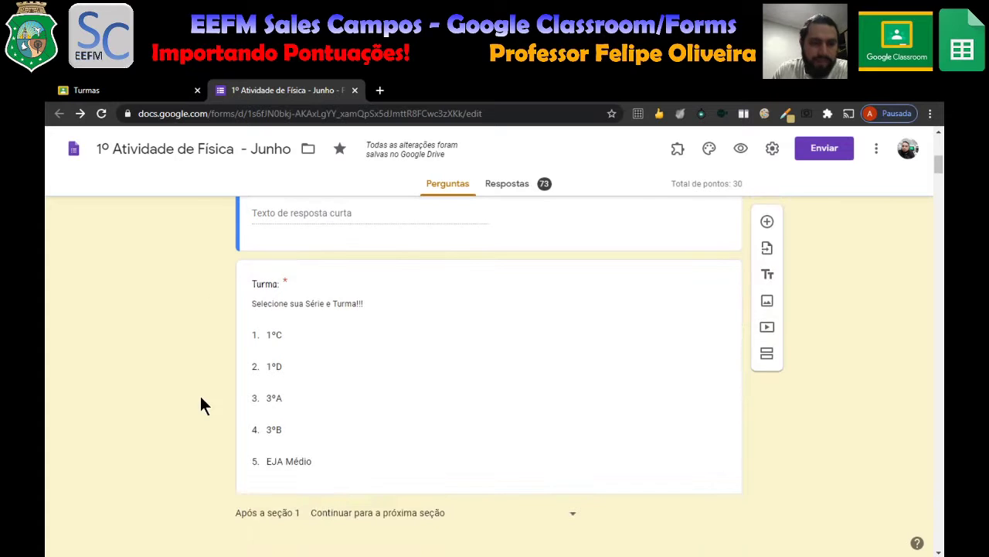
pyautogui.scroll(1, 199, 393)
pyautogui.scroll(4, 200, 375)
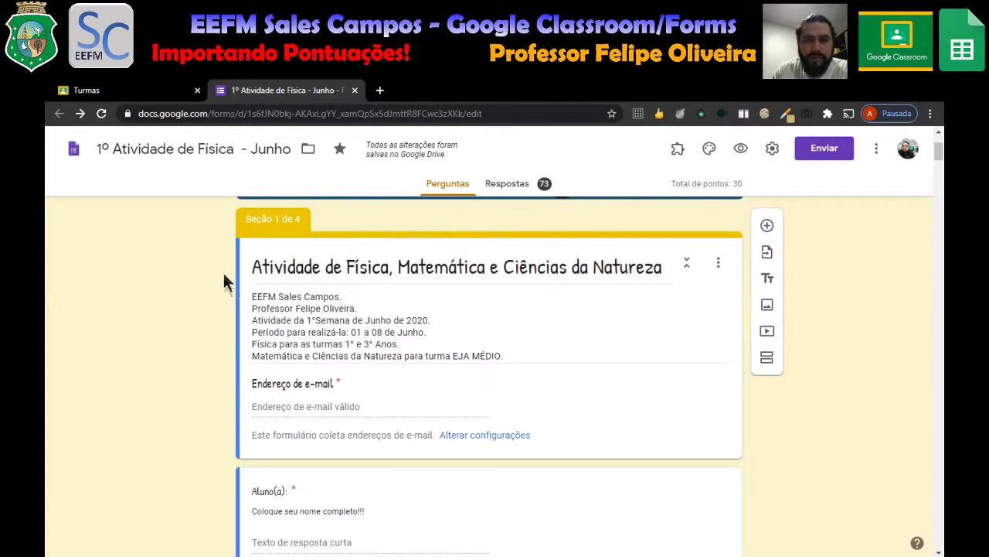
# Open the form's responses and look through the answers to the Aluno(a) question.
pyautogui.click(514, 186)
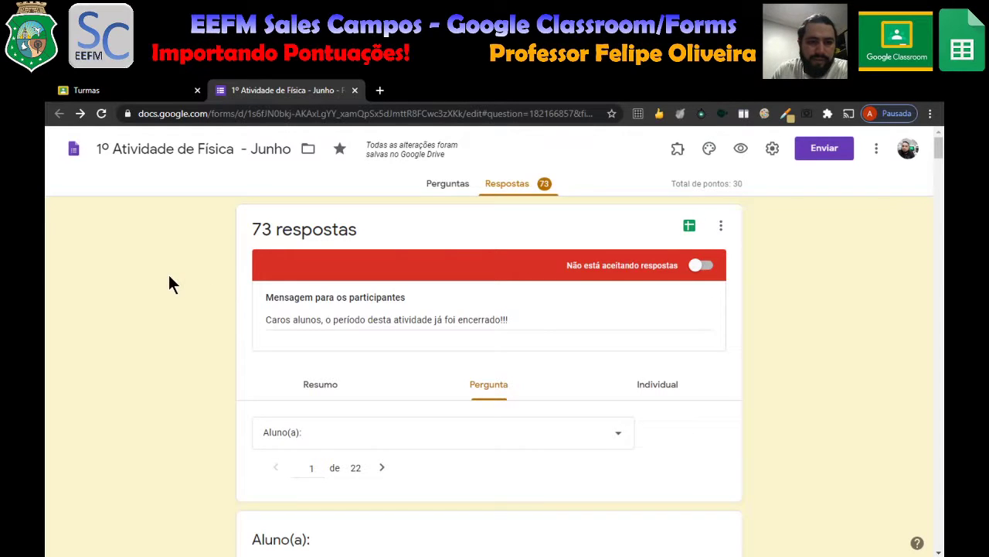
pyautogui.scroll(-3, 170, 281)
pyautogui.scroll(-2, 166, 275)
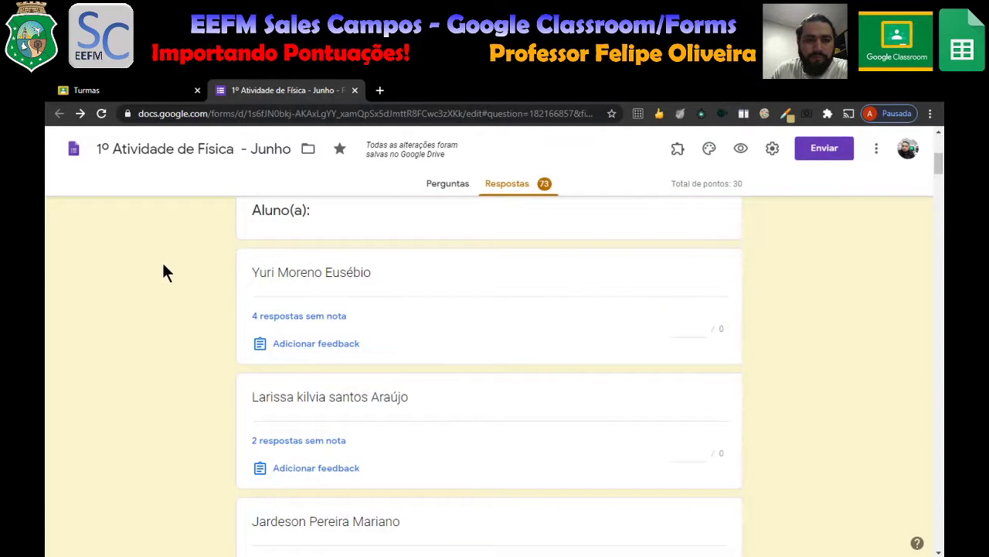
pyautogui.scroll(3, 223, 271)
pyautogui.scroll(1, 399, 295)
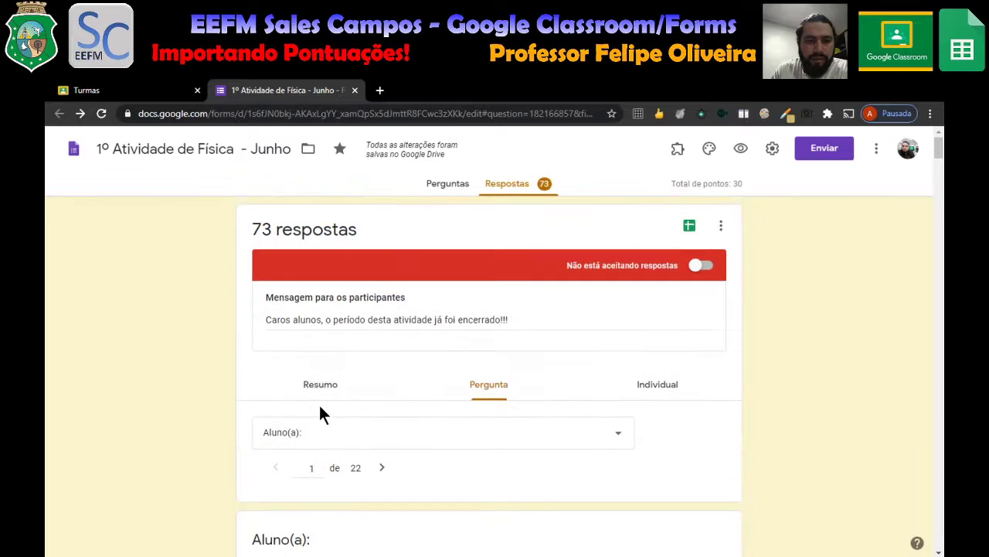
# Show the response summary and examine the score statistics, points distribution and frequently missed questions.
pyautogui.click(320, 390)
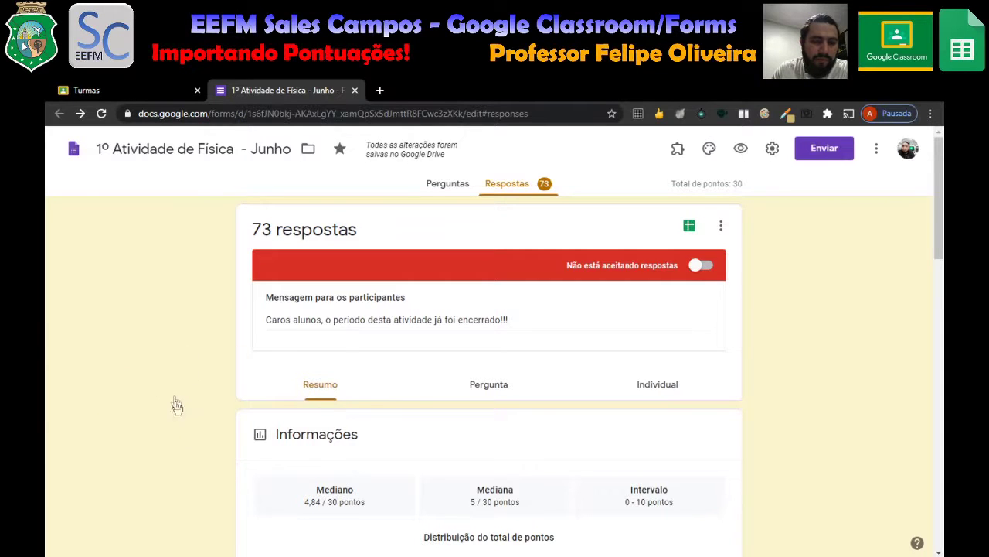
pyautogui.scroll(-2, 179, 408)
pyautogui.scroll(-3, 179, 410)
pyautogui.scroll(-6, 179, 412)
pyautogui.scroll(6, 179, 412)
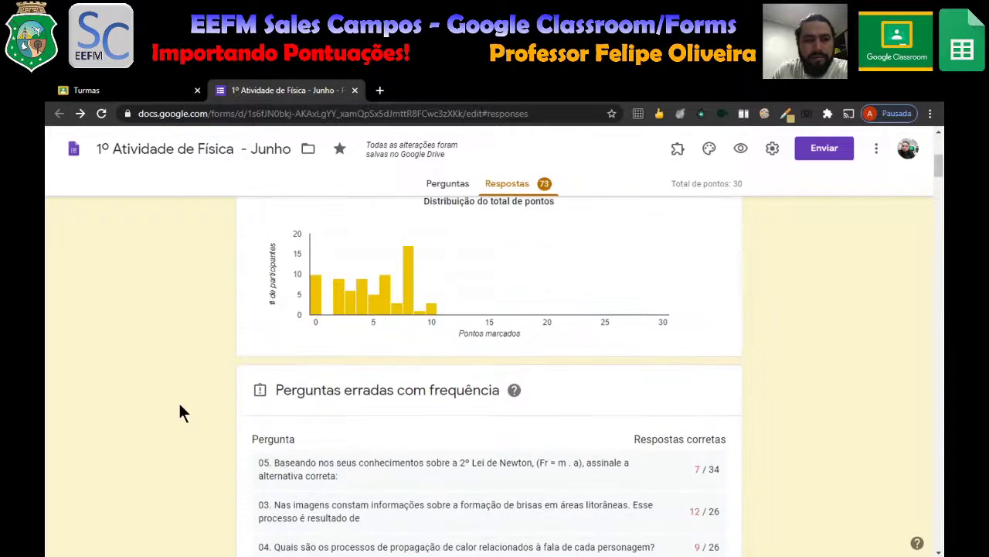
pyautogui.scroll(4, 180, 412)
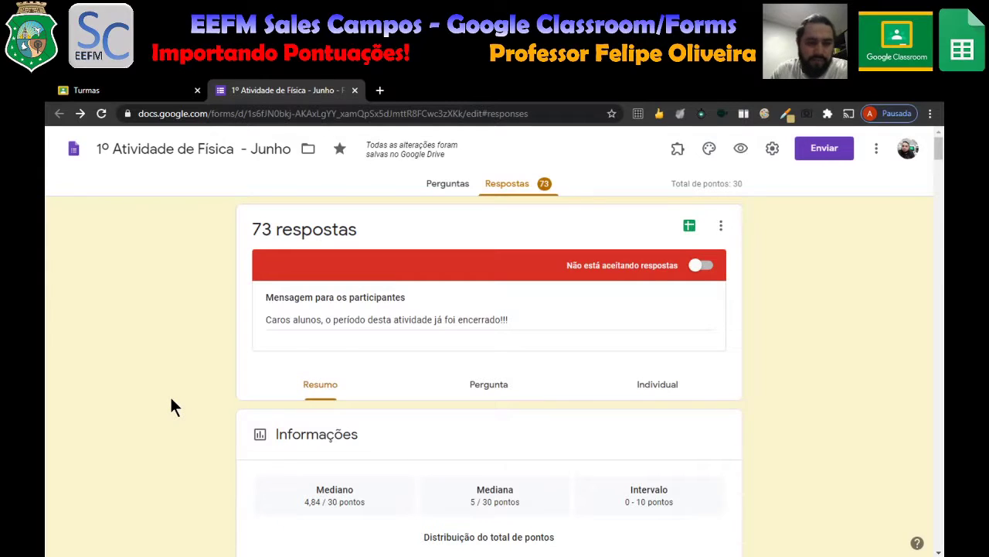
pyautogui.scroll(-3, 172, 400)
pyautogui.scroll(3, 171, 400)
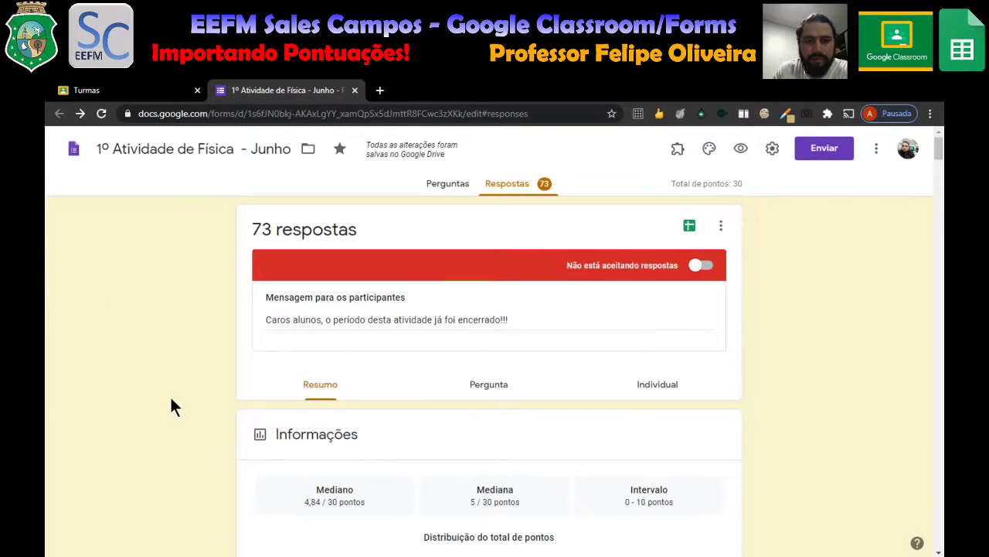
# Show the individual responses and examine the first student's submission, including its score, class and section points.
pyautogui.click(654, 390)
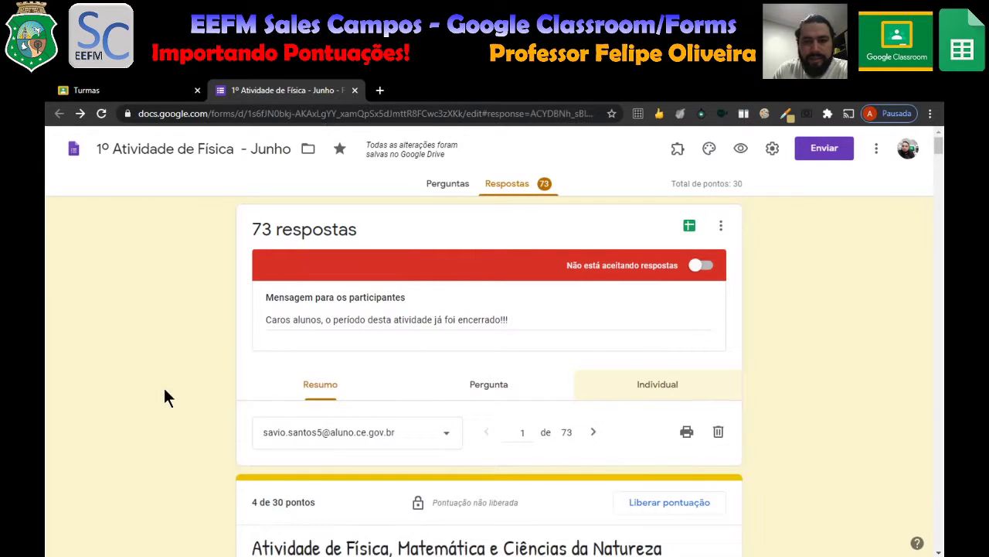
pyautogui.scroll(-3, 137, 437)
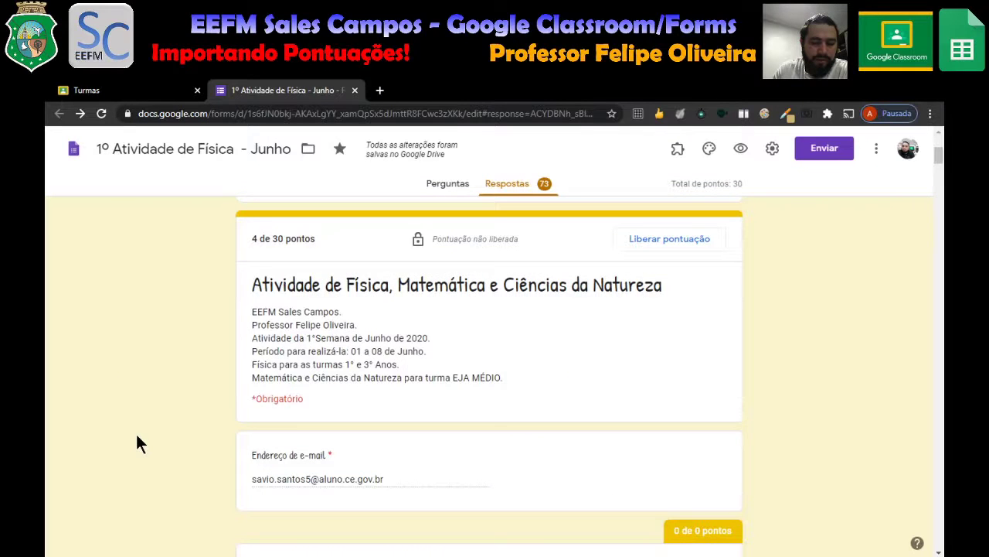
pyautogui.scroll(-6, 137, 370)
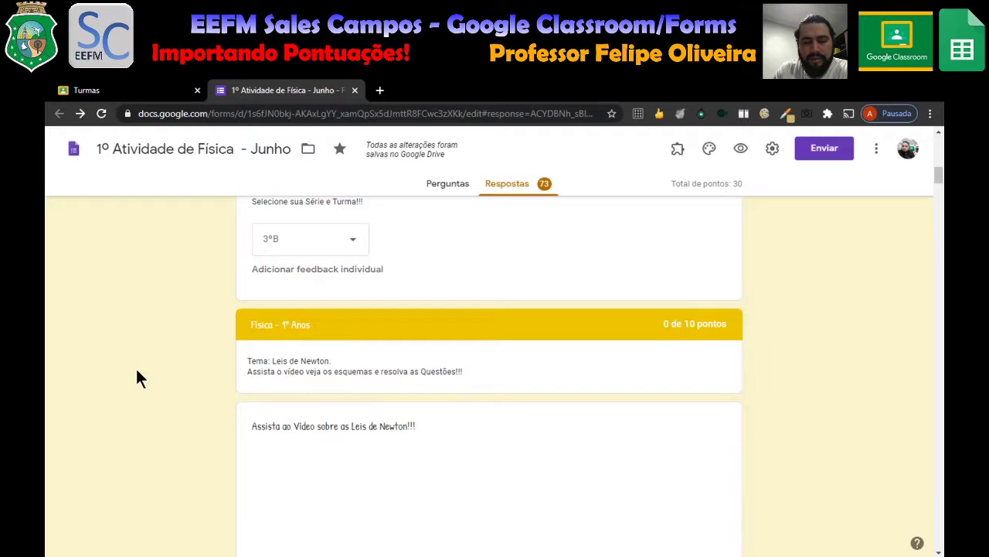
pyautogui.scroll(-1, 135, 398)
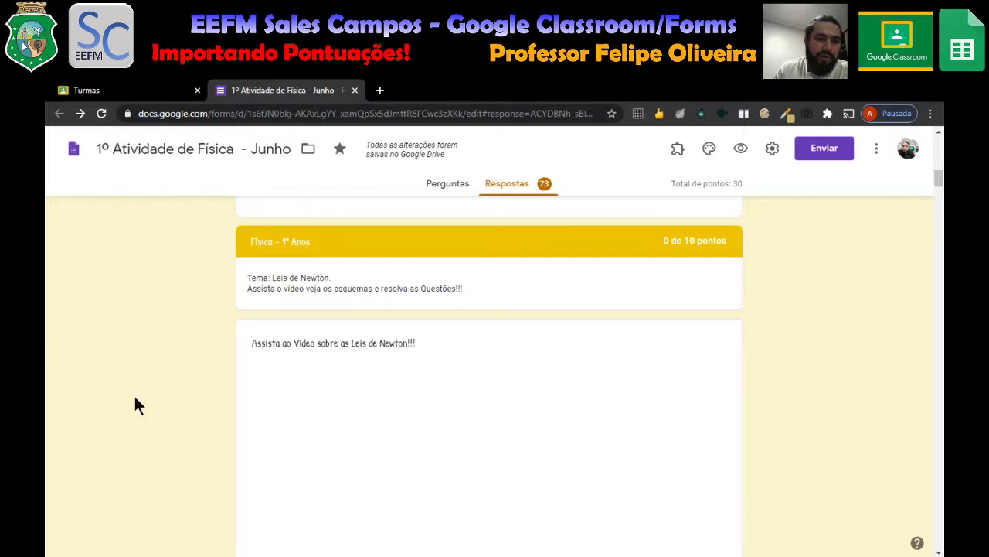
pyautogui.scroll(-5, 135, 399)
pyautogui.scroll(2, 87, 376)
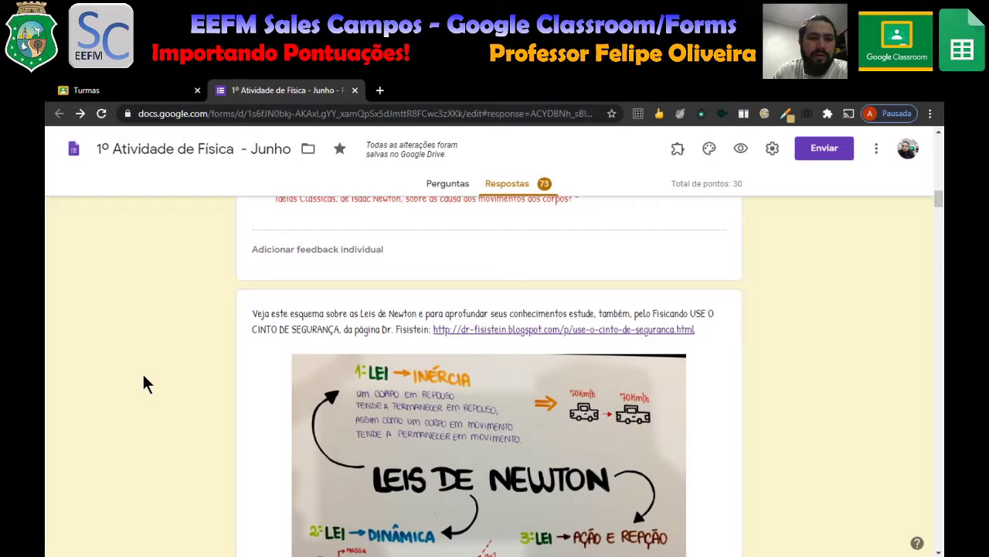
pyautogui.scroll(15, 165, 347)
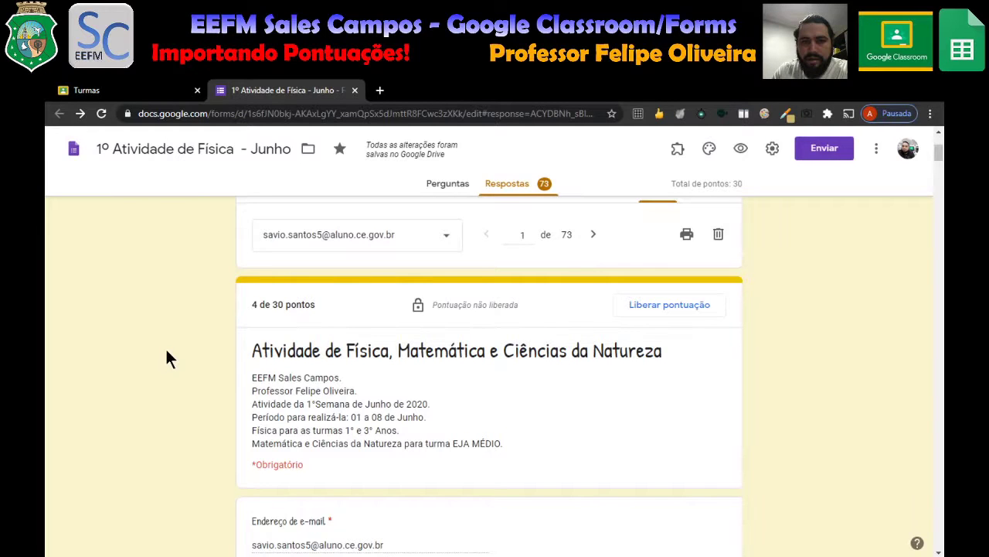
# Return to the responses by question and view which submissions make up the first student's ungraded Aluno(a) answers.
pyautogui.scroll(2, 481, 326)
pyautogui.click(481, 325)
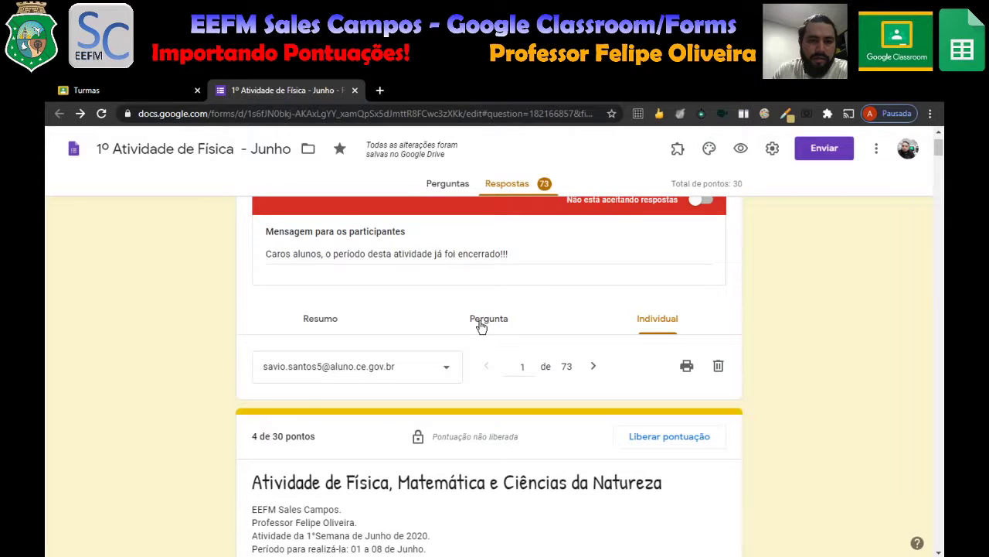
pyautogui.scroll(-3, 130, 332)
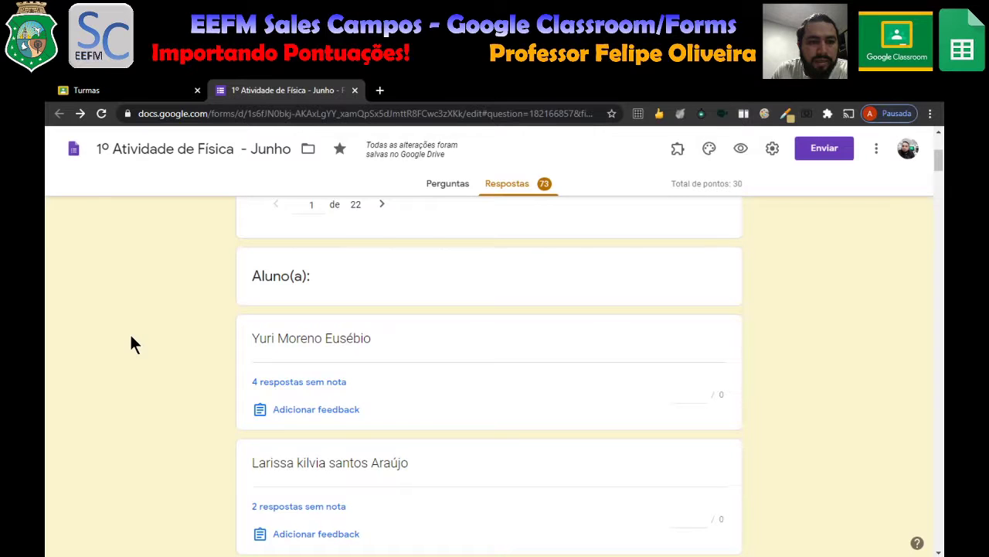
pyautogui.scroll(2, 453, 290)
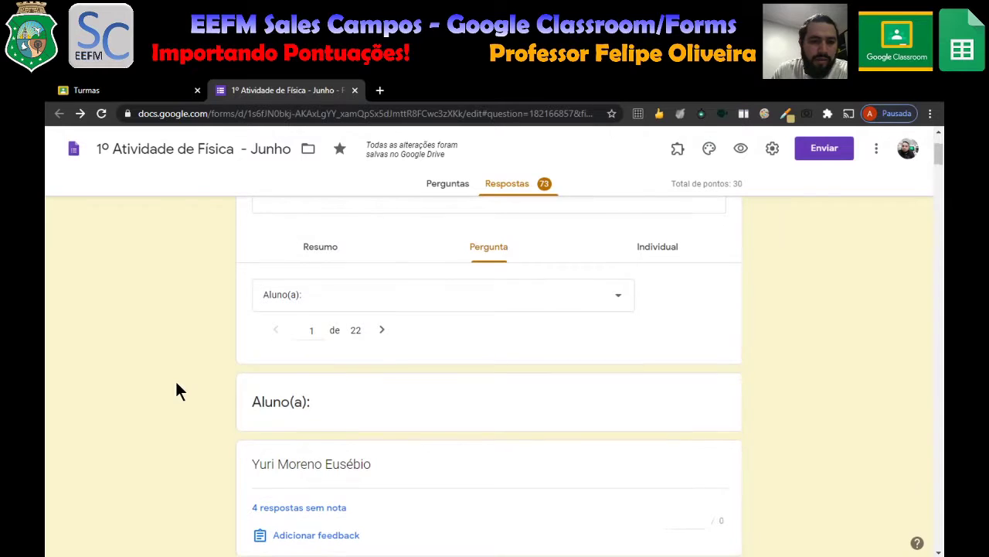
pyautogui.scroll(-2, 167, 388)
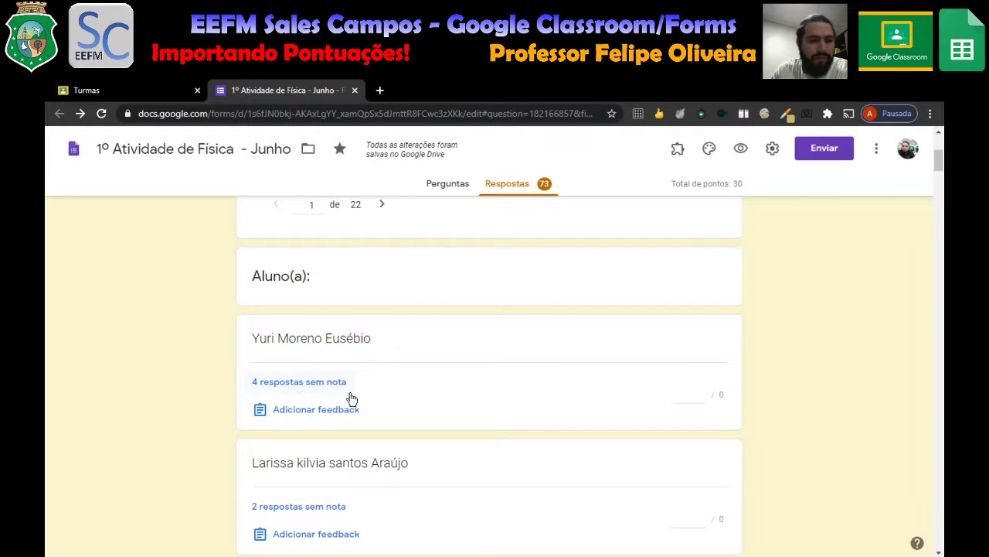
pyautogui.click(291, 388)
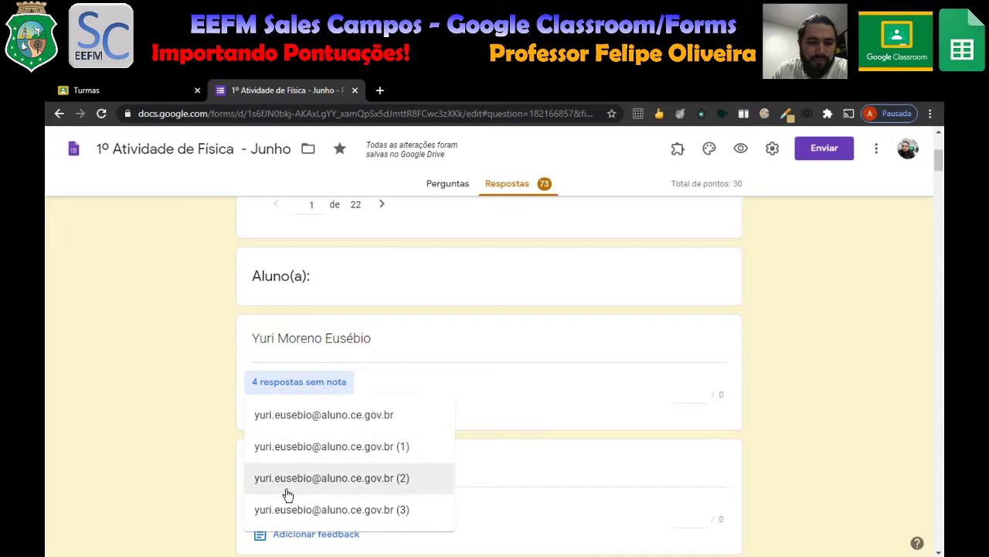
pyautogui.click(121, 458)
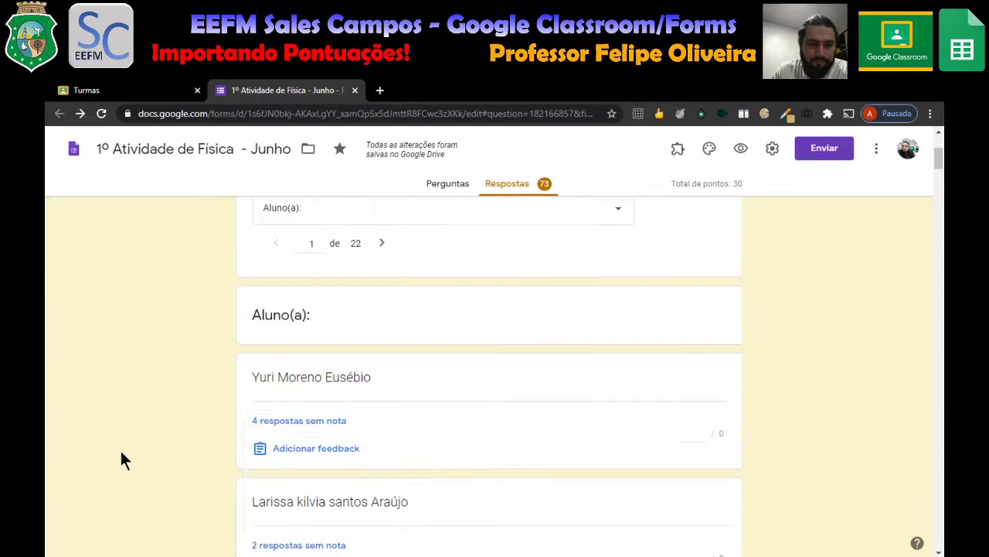
# Look through the list of student names answered under Aluno(a), checking the ungraded responses for each, and return to its start.
pyautogui.scroll(-2, 192, 403)
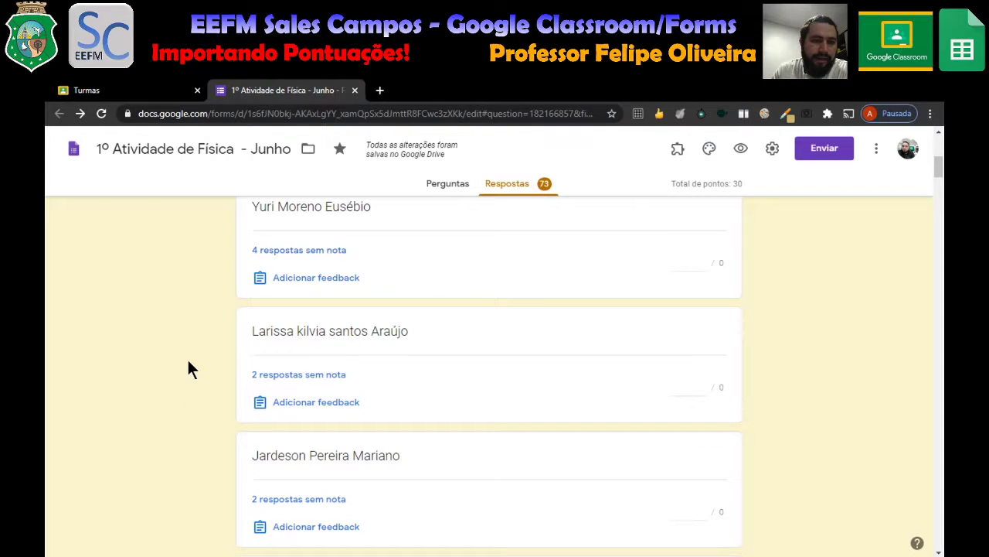
pyautogui.scroll(-1, 192, 369)
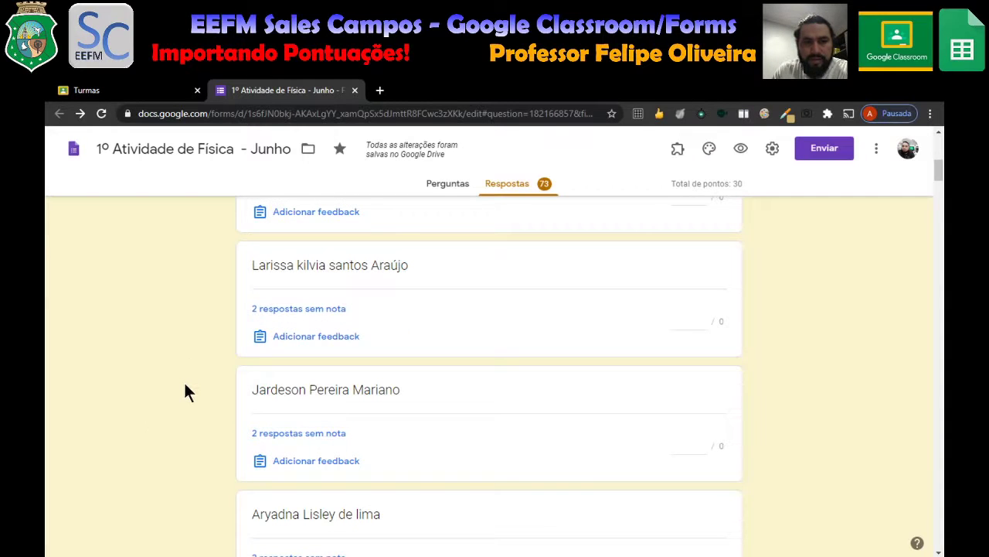
pyautogui.scroll(-4, 183, 381)
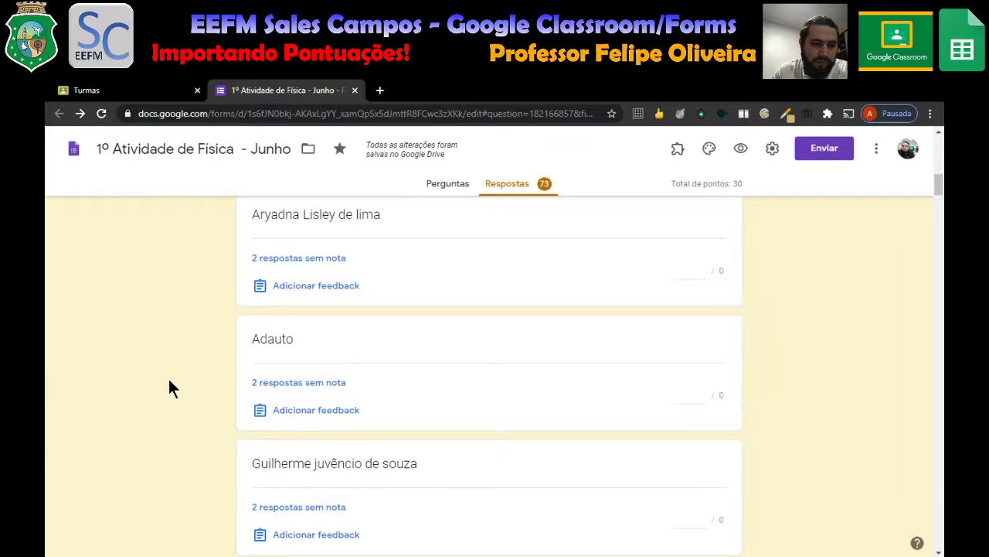
pyautogui.scroll(-10, 169, 381)
pyautogui.scroll(-5, 169, 381)
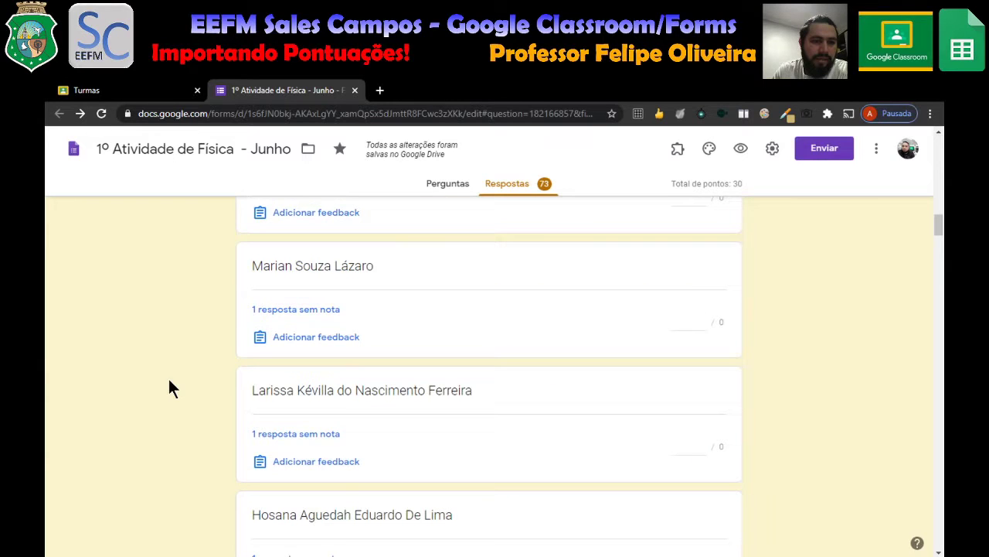
pyautogui.scroll(-3, 191, 306)
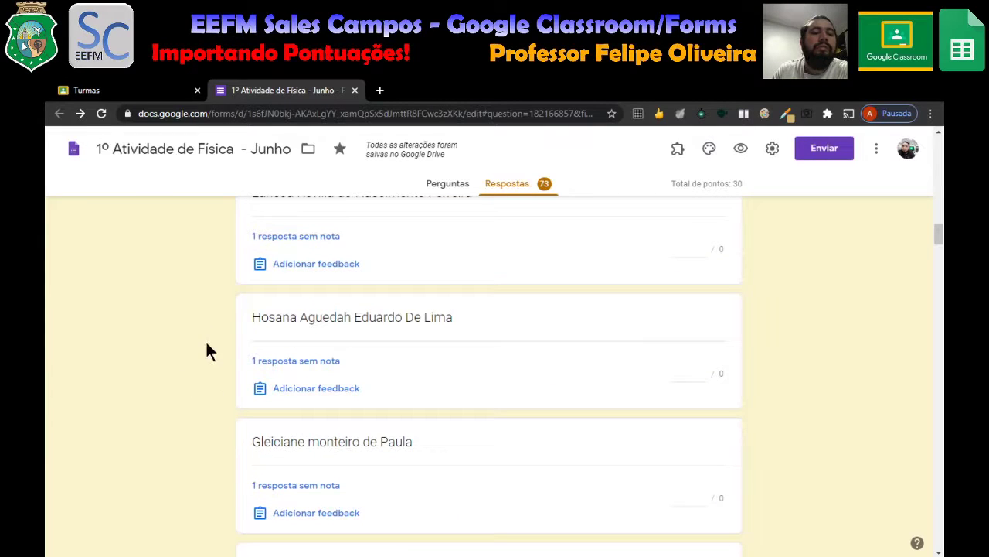
pyautogui.scroll(10, 204, 376)
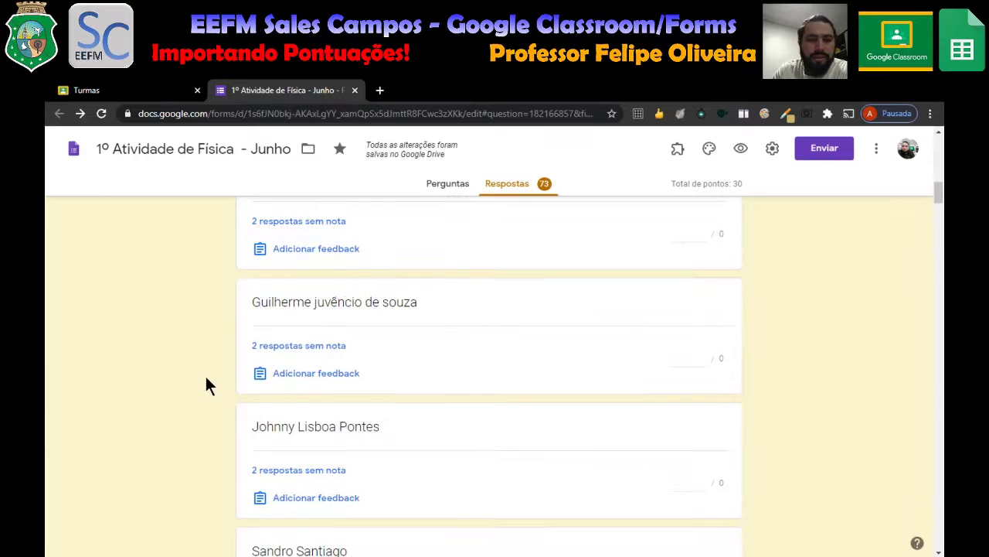
pyautogui.scroll(10, 205, 379)
pyautogui.scroll(3, 205, 378)
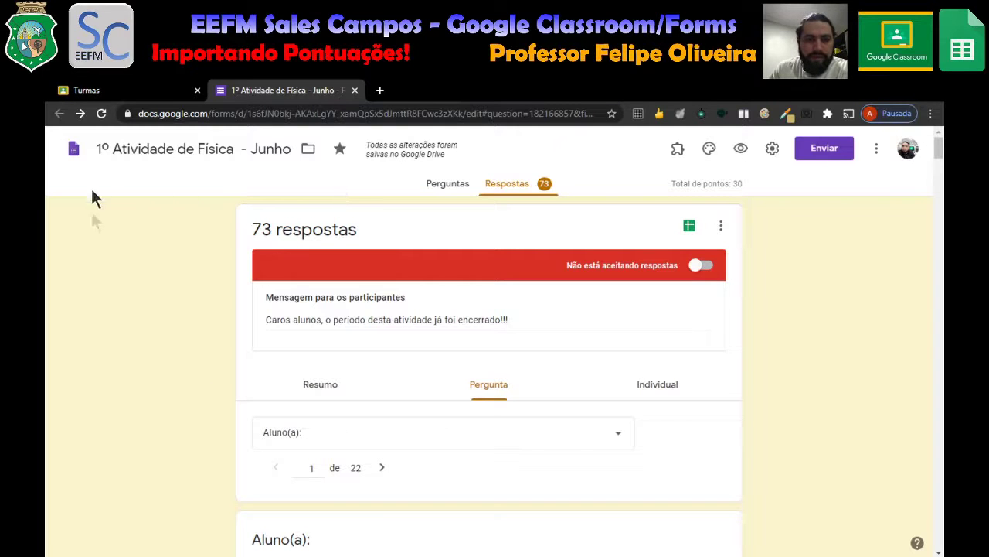
# Switch to Google Classroom and open the 1° Atividade de Física. activity of class 1ª Série/C for editing.
pyautogui.click(108, 90)
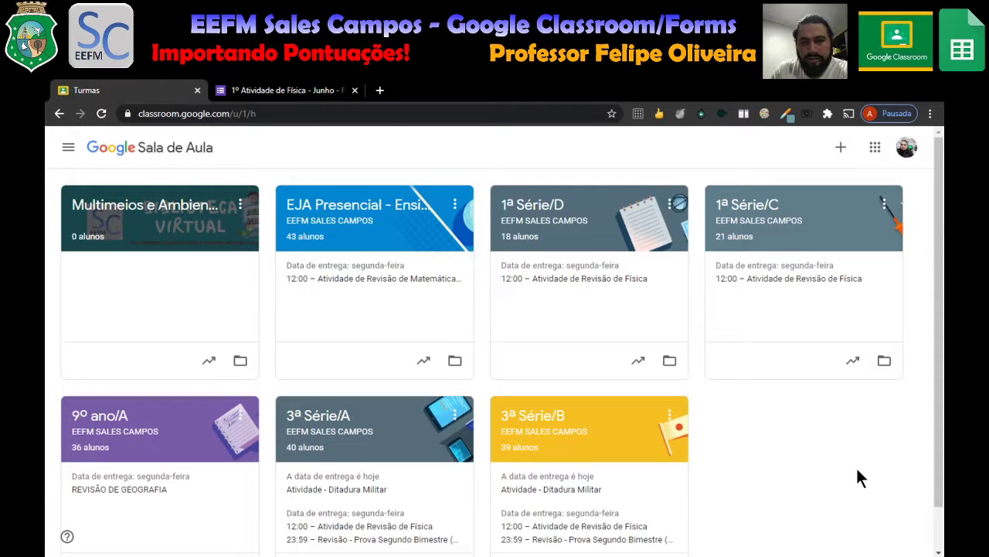
pyautogui.click(757, 222)
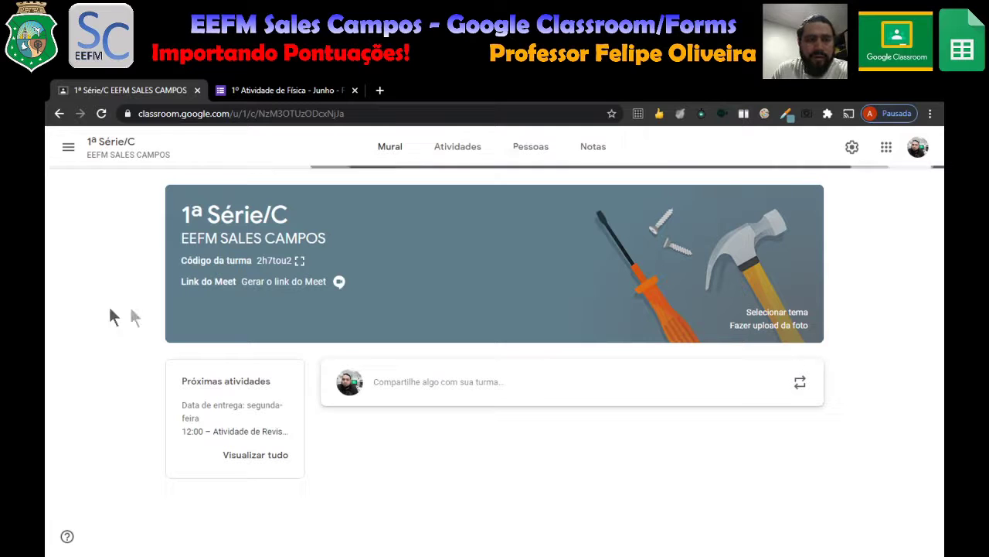
pyautogui.click(456, 149)
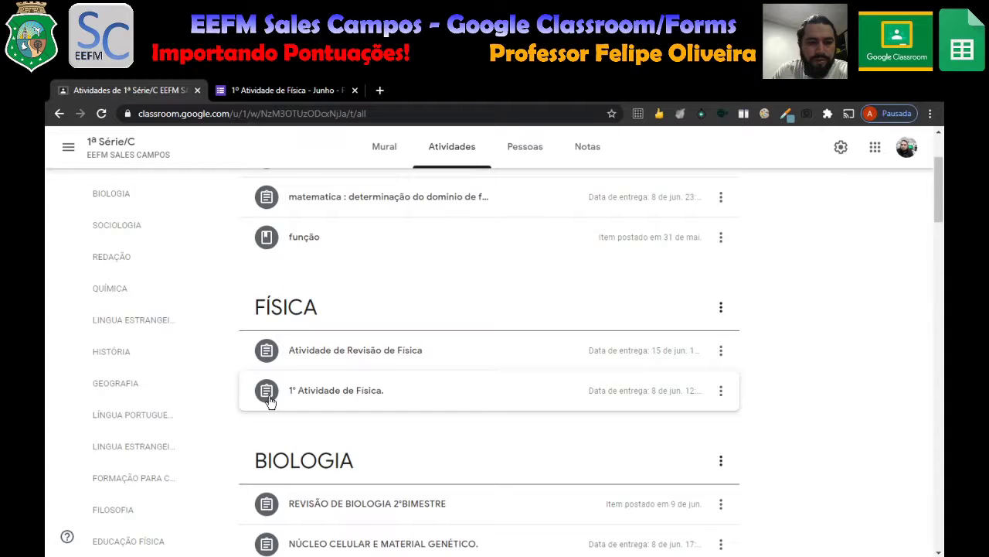
pyautogui.click(270, 401)
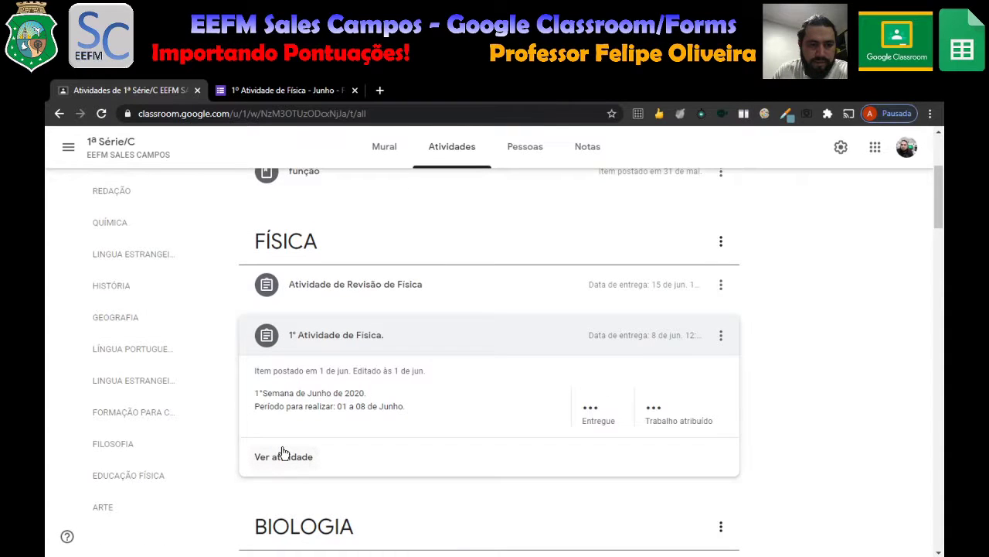
pyautogui.click(721, 337)
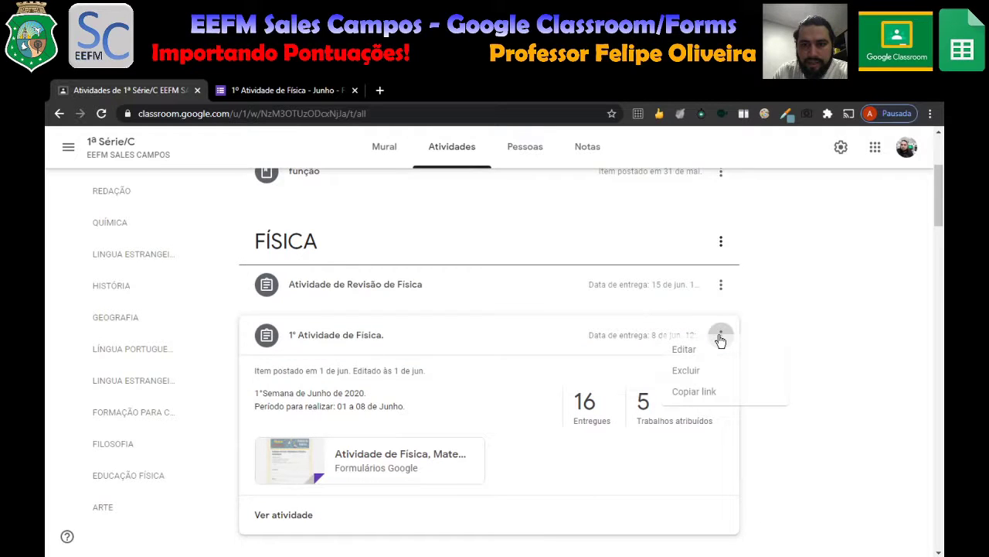
pyautogui.click(684, 350)
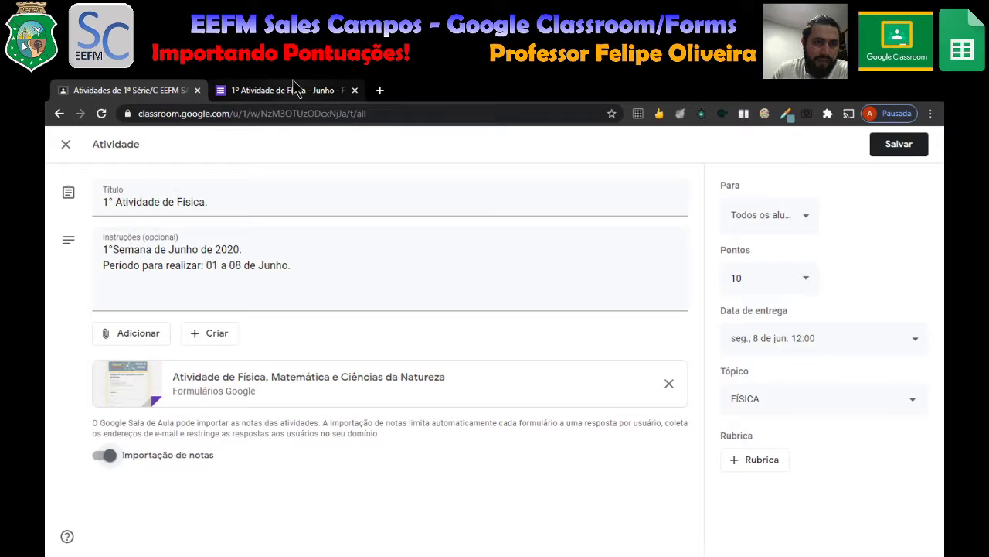
pyautogui.click(121, 340)
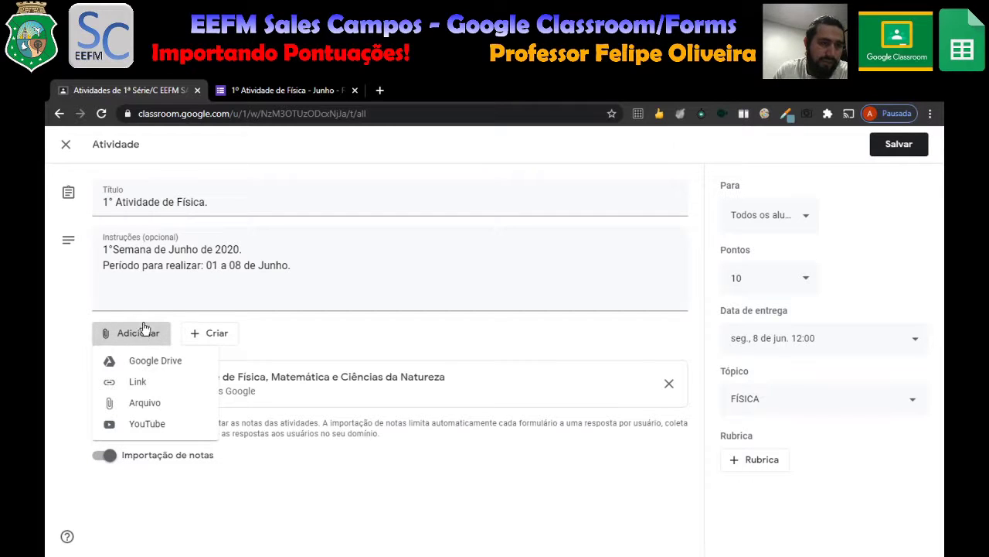
pyautogui.click(129, 366)
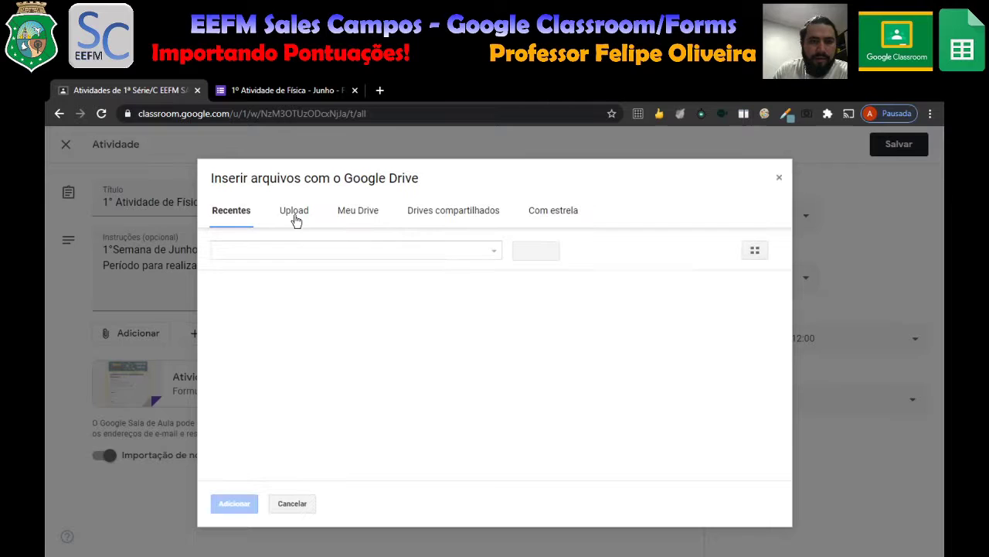
pyautogui.click(349, 214)
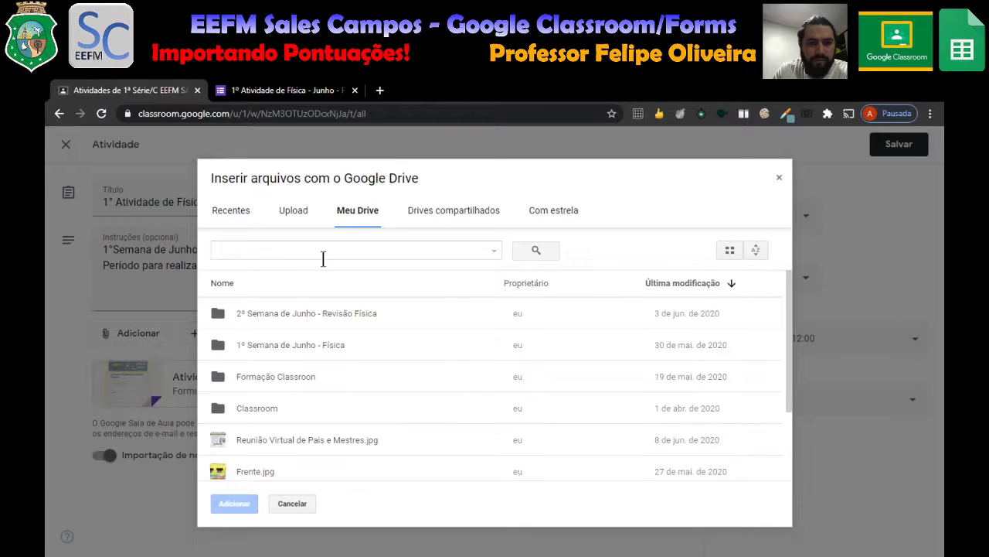
pyautogui.doubleClick(282, 345)
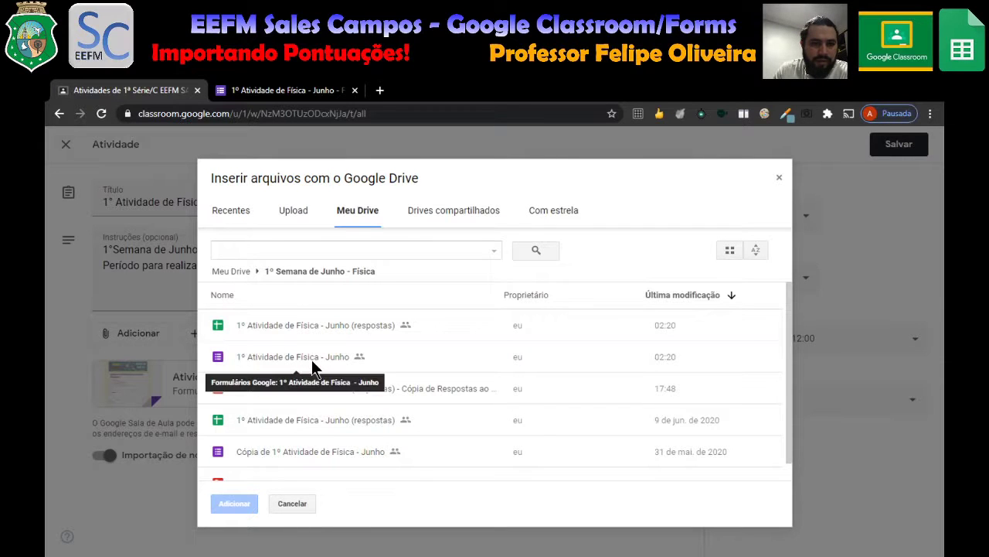
pyautogui.click(292, 364)
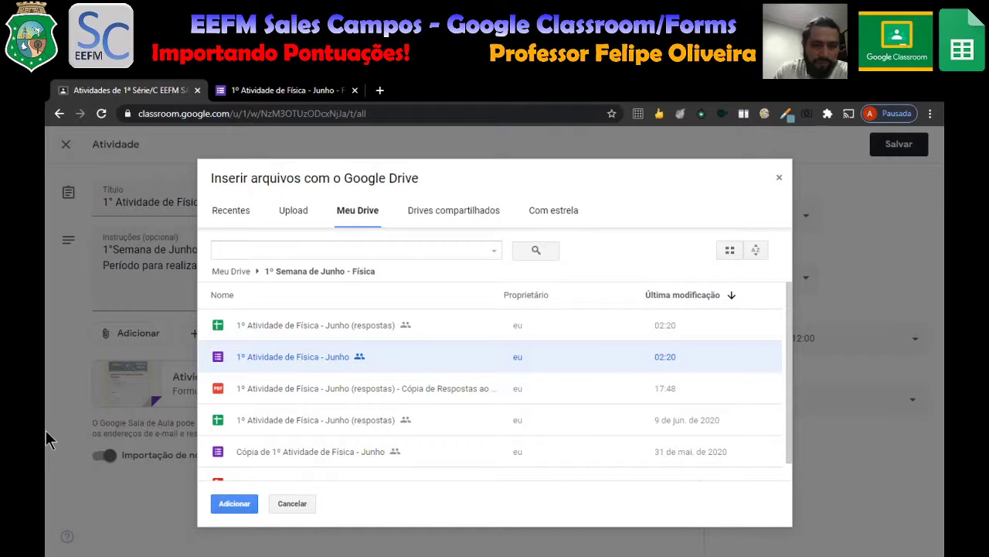
pyautogui.click(294, 503)
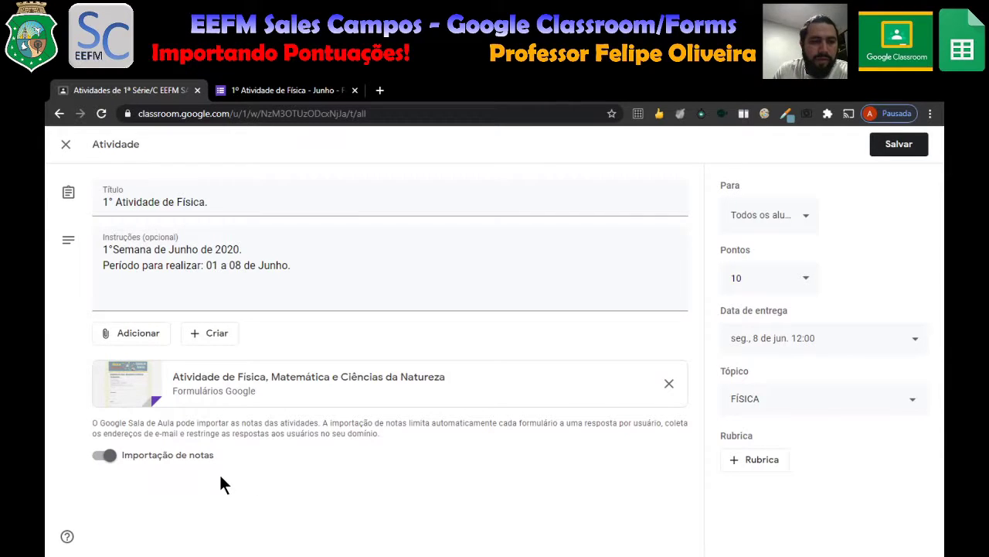
pyautogui.click(128, 335)
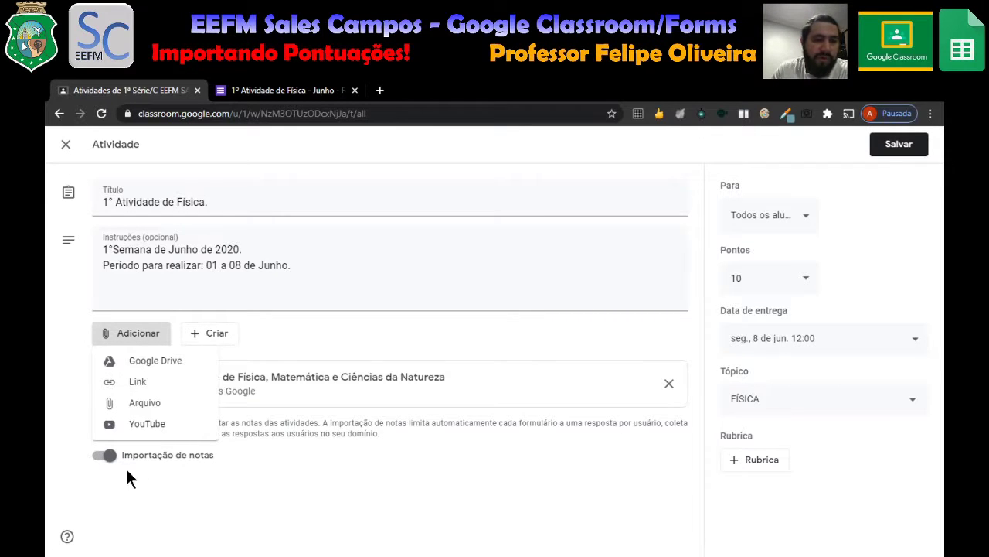
pyautogui.click(256, 469)
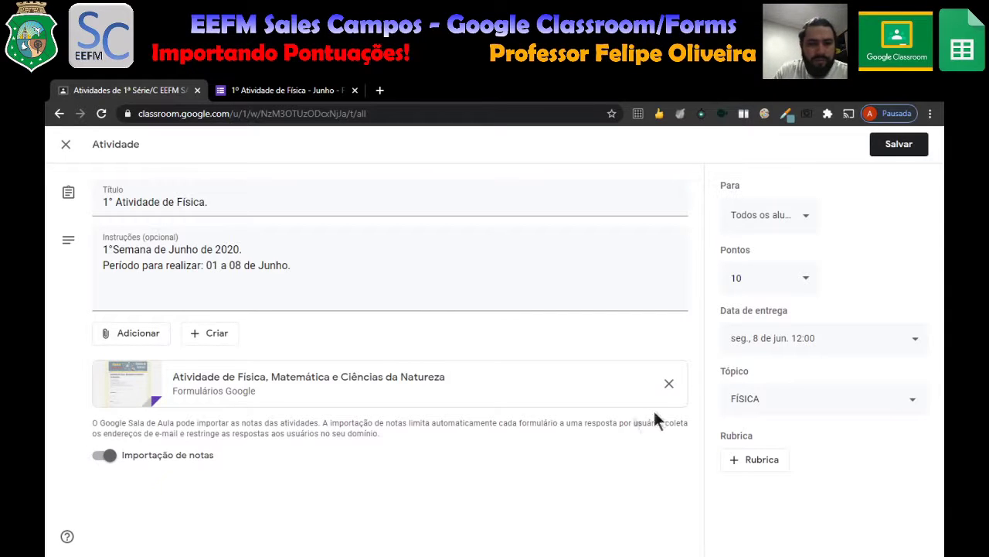
# Remove the attached Google Forms file Atividade de Física, Matemática e Ciências da Natureza from the activity.
pyautogui.click(669, 386)
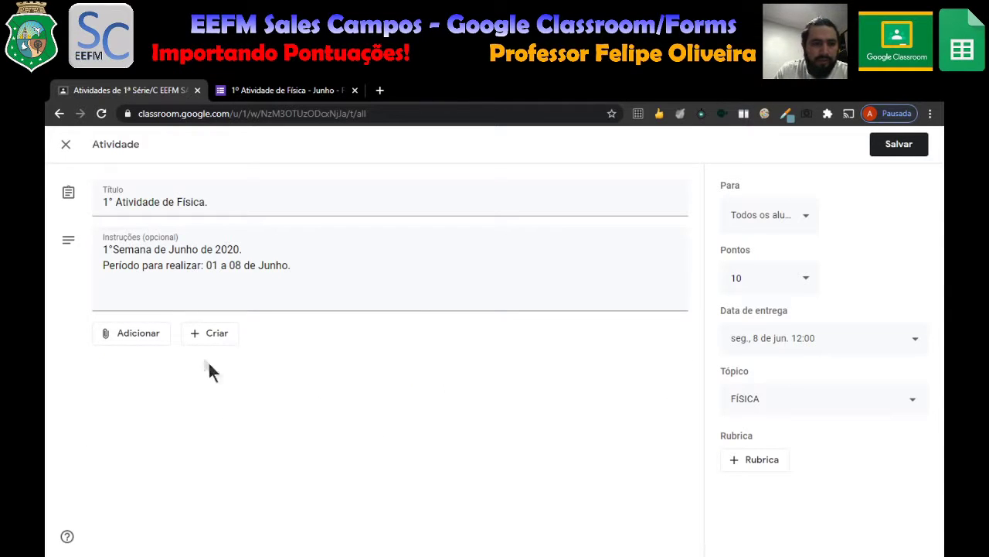
pyautogui.click(147, 334)
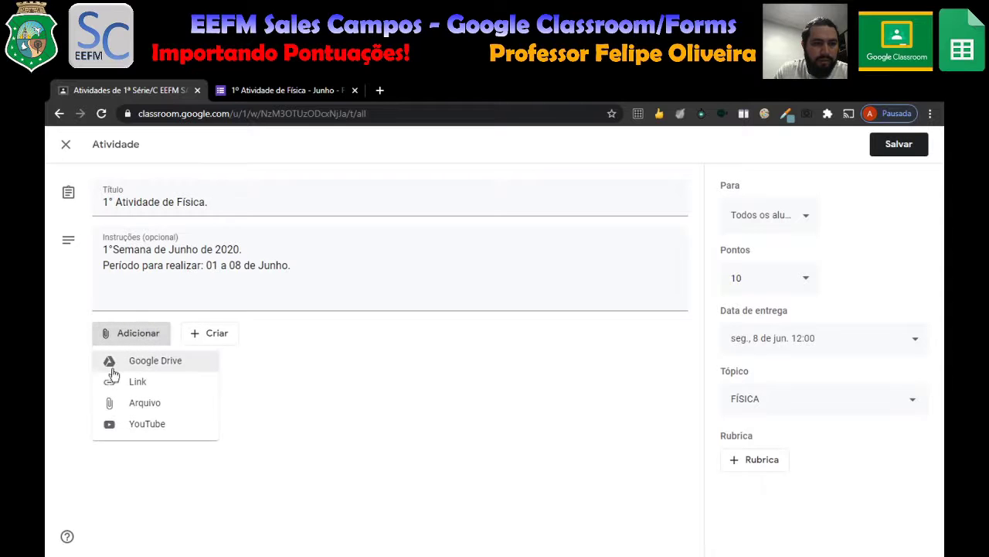
pyautogui.click(337, 401)
# Switch to the 1º Atividade de Física - Junho form and copy its full-length sharing link.
pyautogui.click(281, 87)
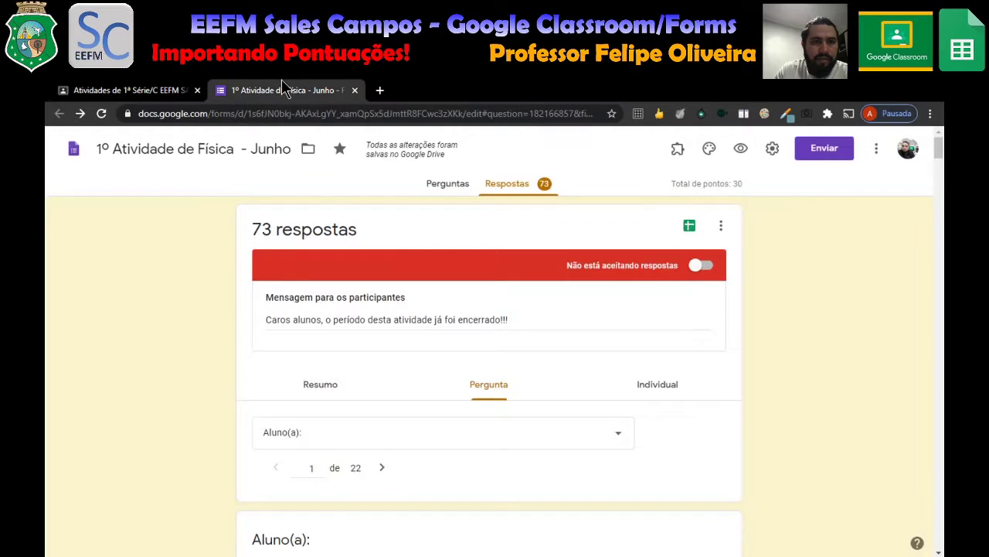
pyautogui.click(825, 155)
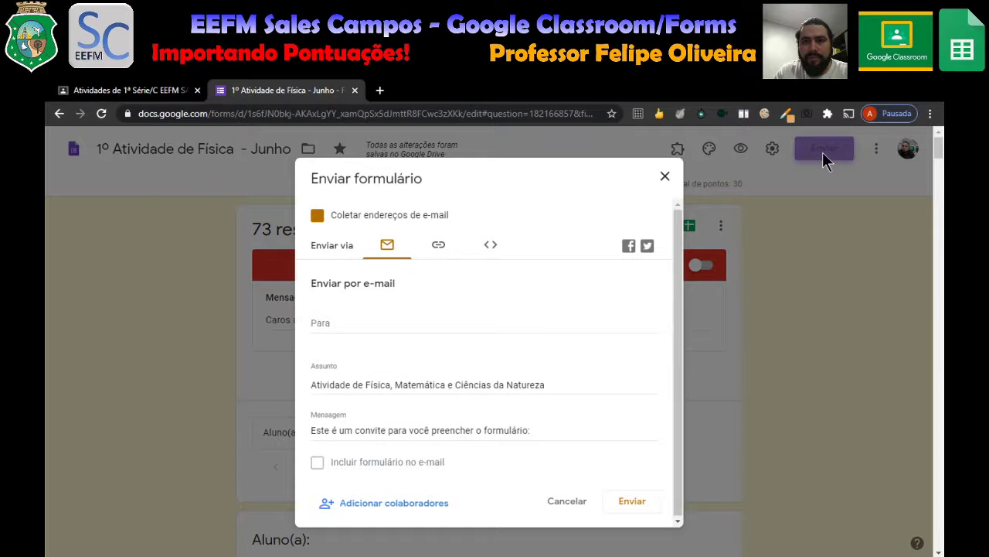
pyautogui.click(438, 250)
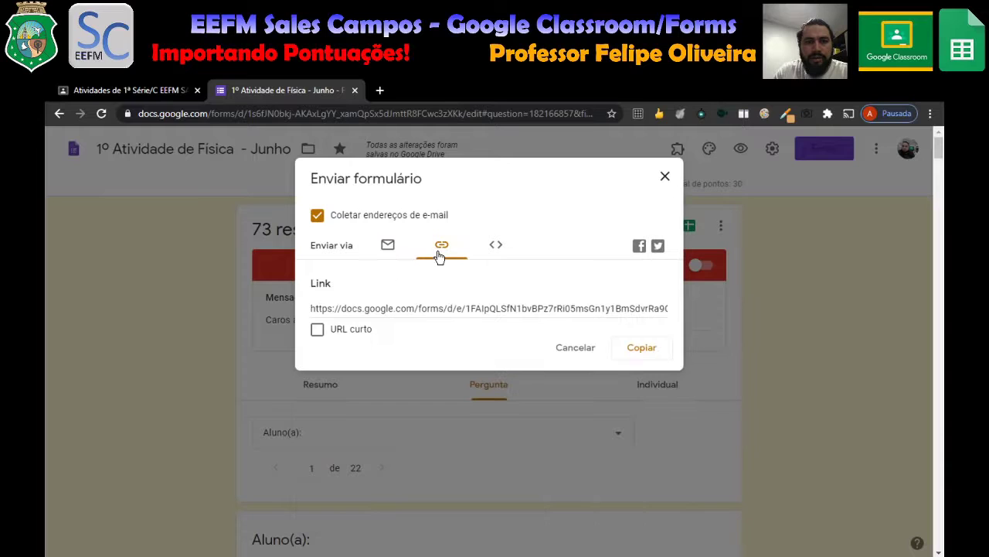
pyautogui.click(455, 310)
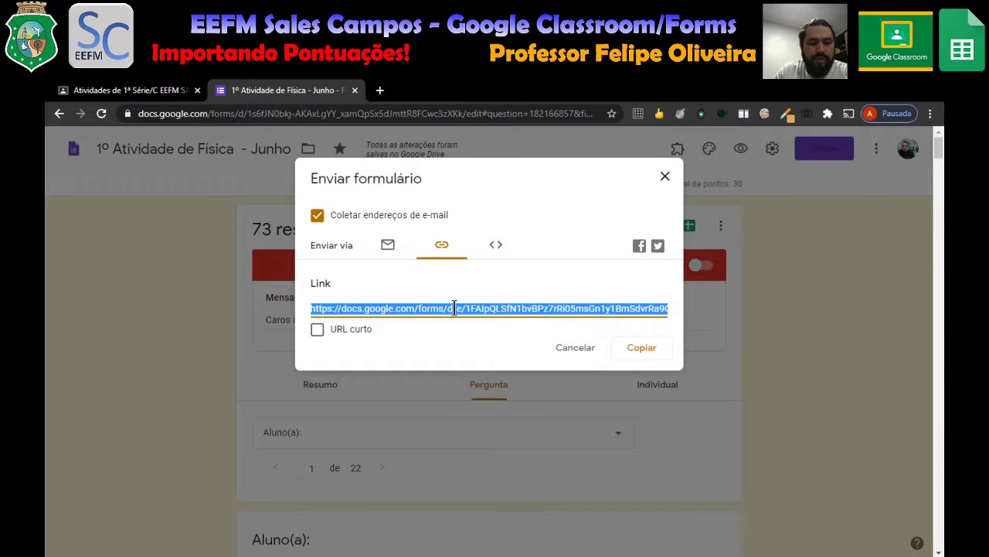
pyautogui.click(628, 347)
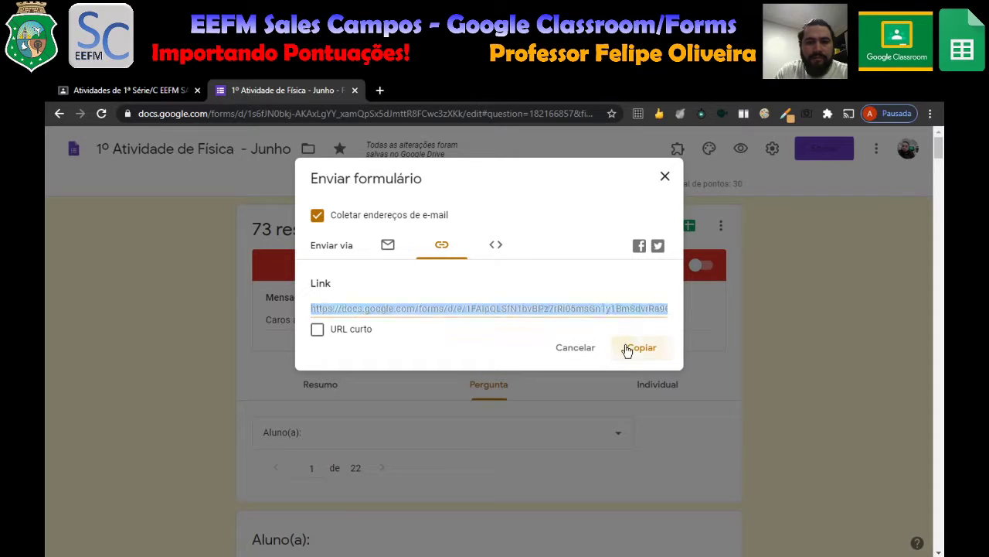
pyautogui.click(665, 177)
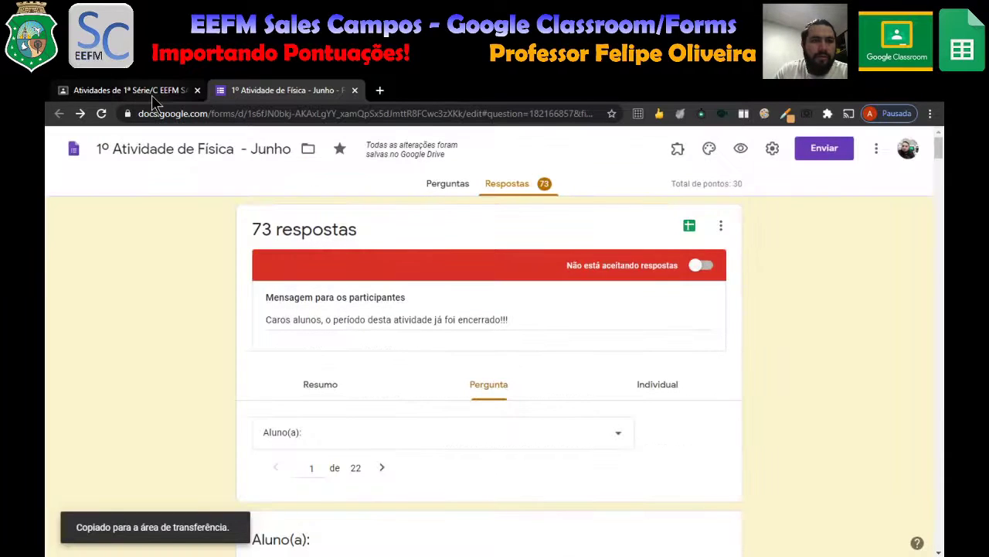
# Return to the Classroom activity and attach the copied form address as a link.
pyautogui.click(131, 90)
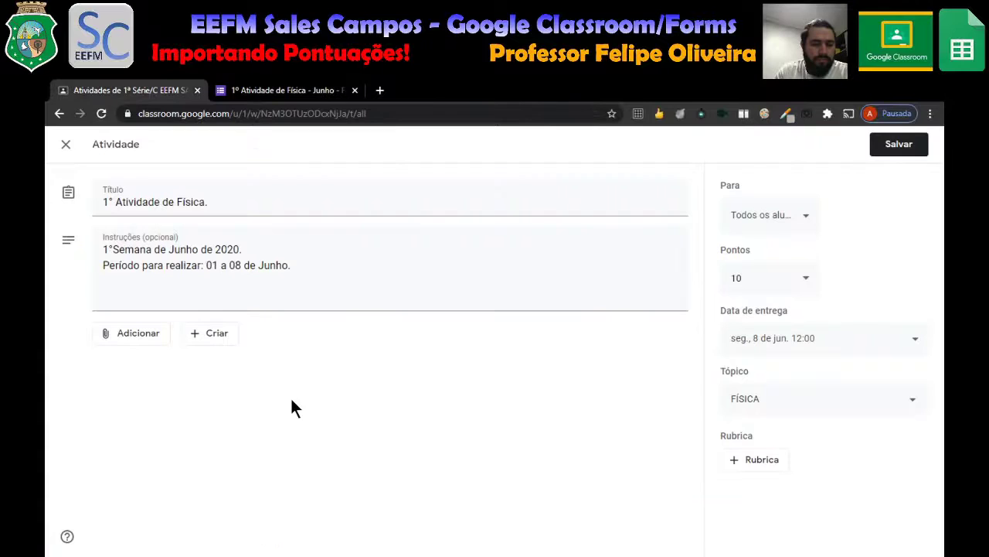
pyautogui.click(129, 335)
pyautogui.click(112, 382)
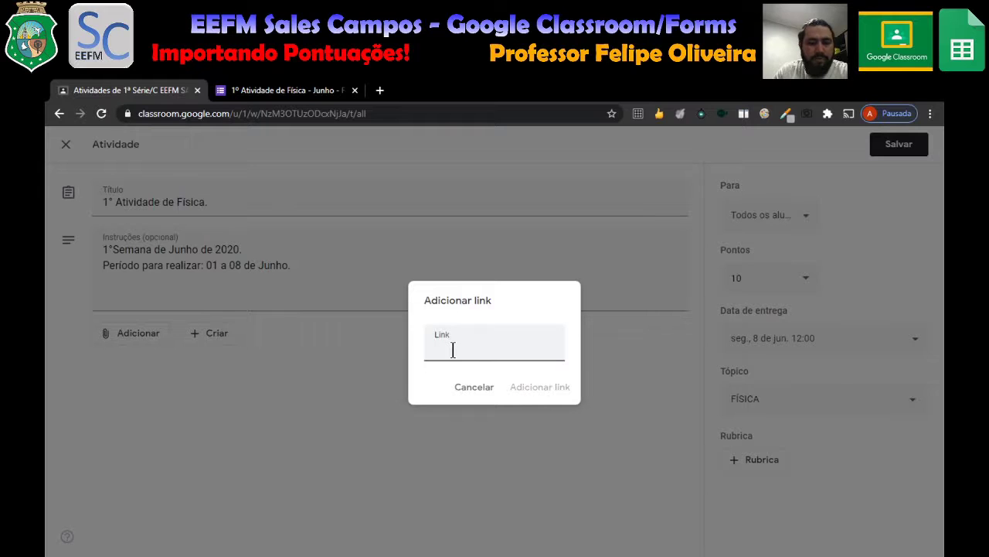
pyautogui.hotkey('ctrl', 'v')
pyautogui.click(538, 391)
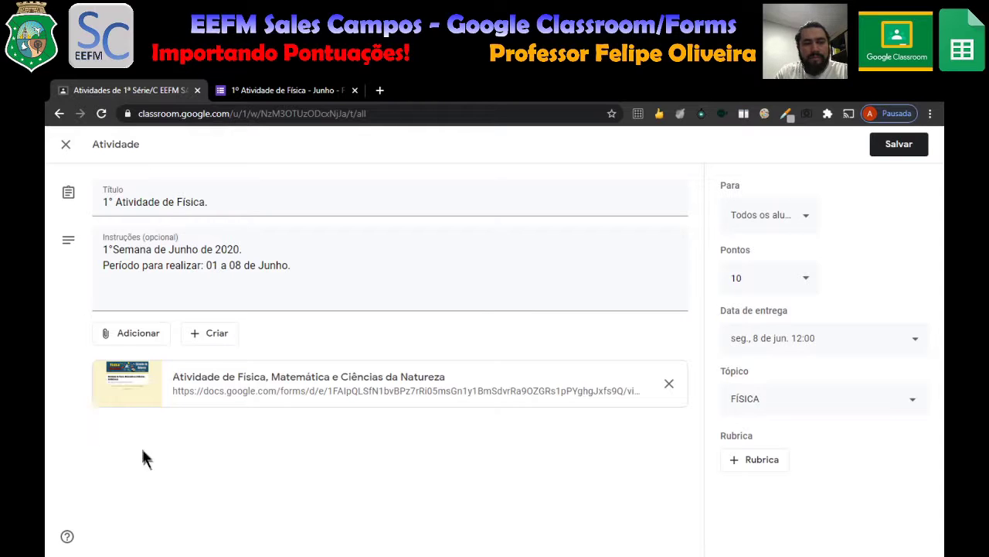
# Replace the link attachment with the form 1º Atividade de Física - Junho from the Drive folder 1º Semana de Junho - Física.
pyautogui.click(670, 386)
pyautogui.click(140, 335)
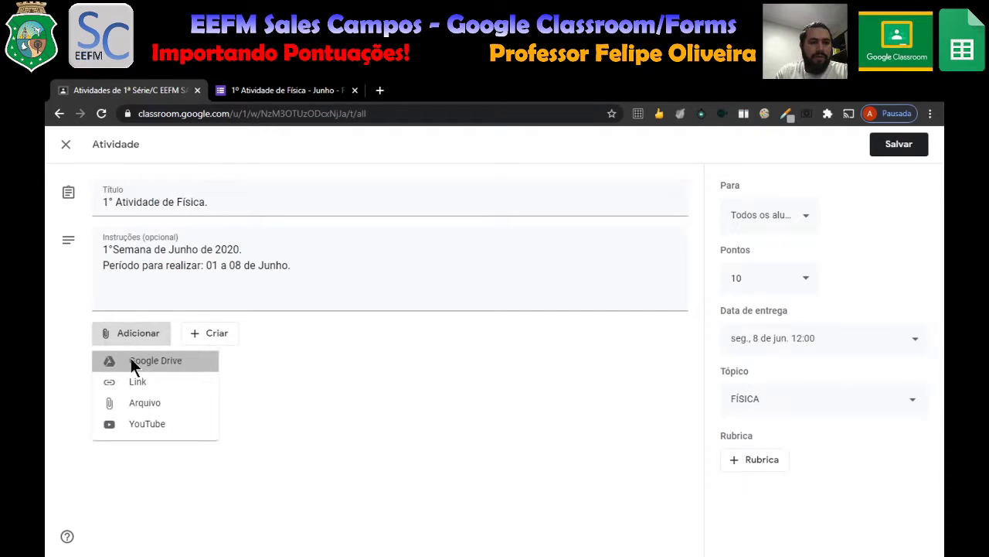
pyautogui.click(133, 364)
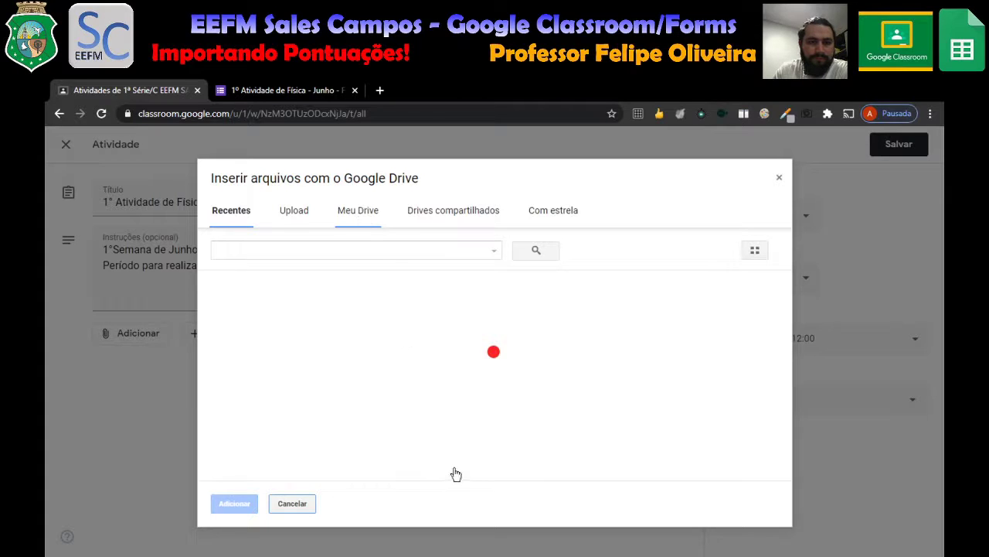
pyautogui.click(360, 215)
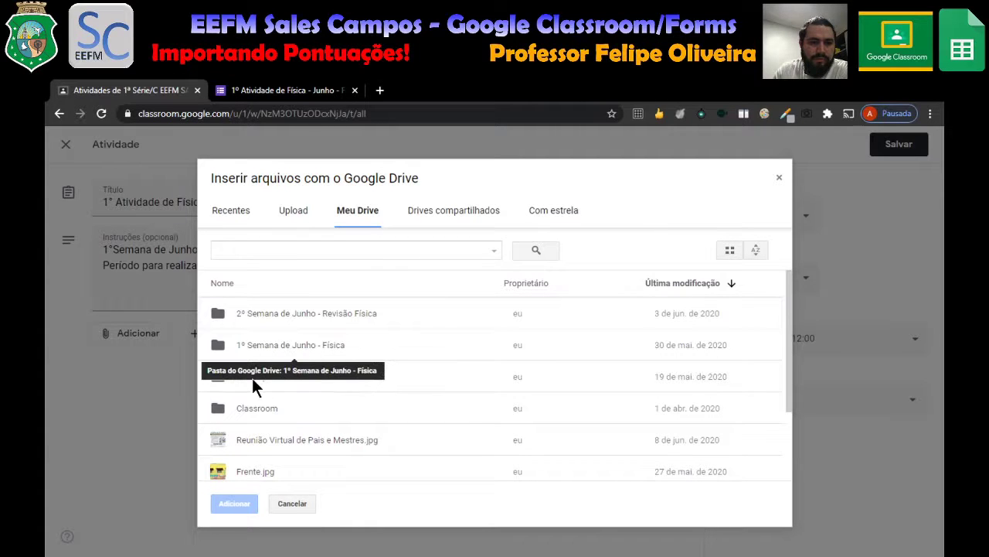
pyautogui.doubleClick(278, 344)
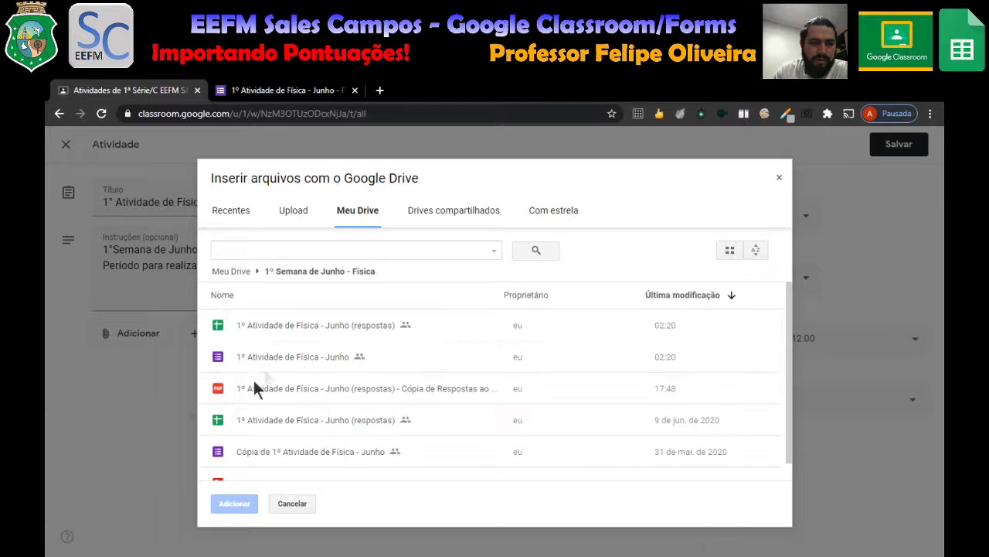
pyautogui.doubleClick(277, 356)
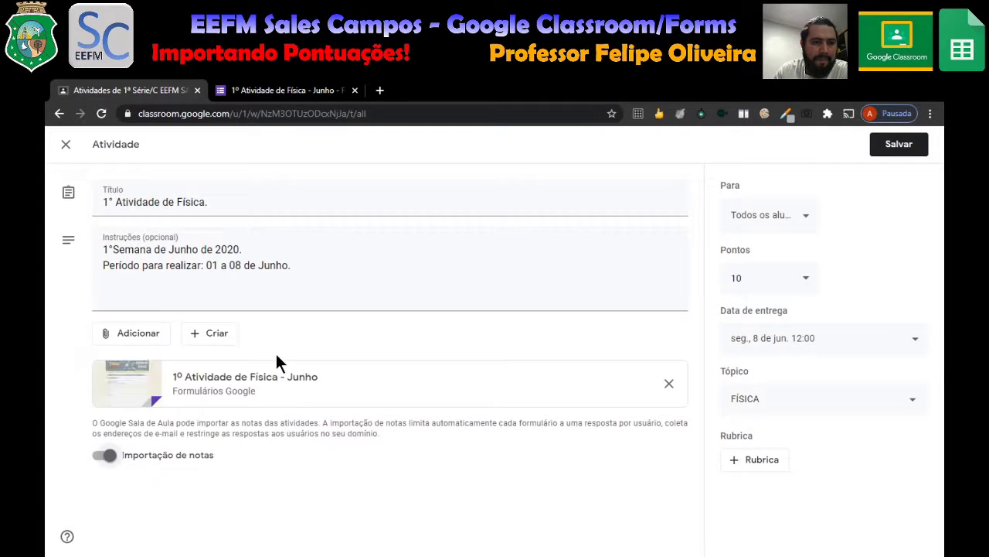
# Switch Importação de notas off and back on for the attached form, and save the activity.
pyautogui.click(100, 460)
pyautogui.click(112, 458)
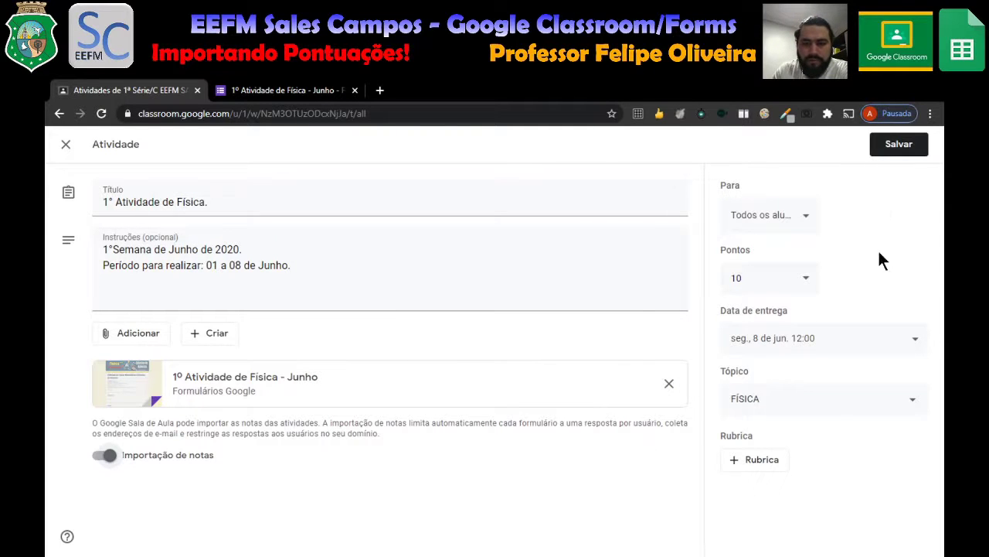
pyautogui.click(911, 154)
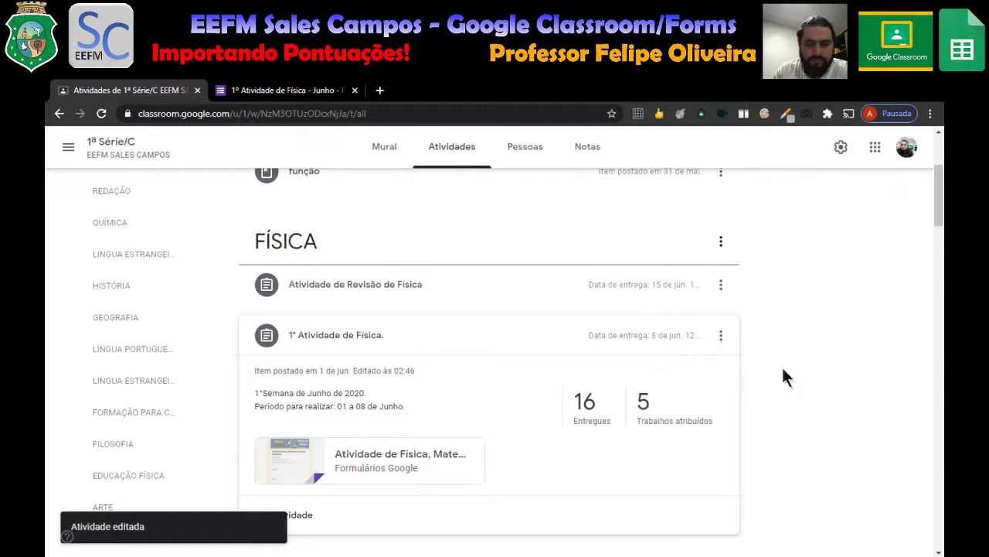
# Open the student work page of the 1° Atividade de Física. activity.
pyautogui.scroll(-2, 793, 323)
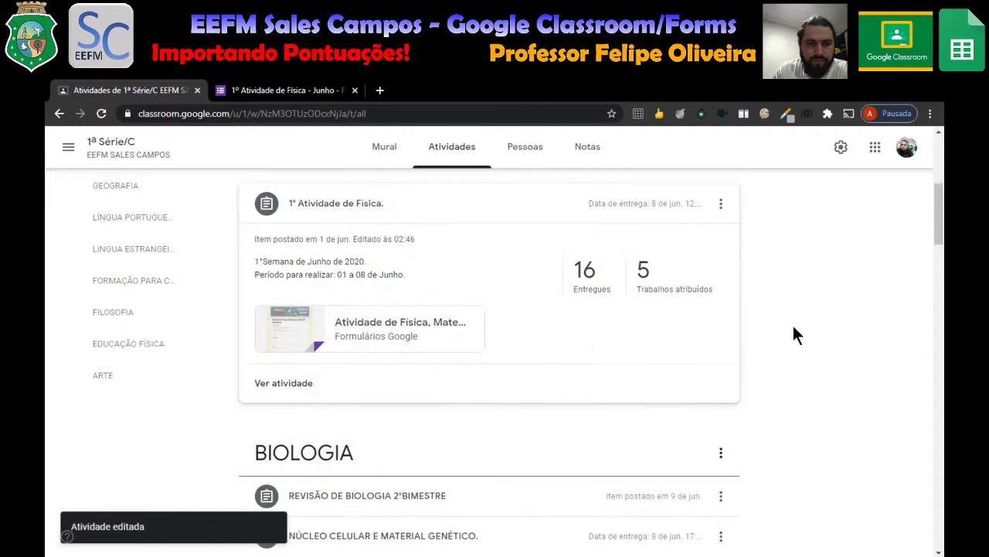
pyautogui.scroll(1, 791, 323)
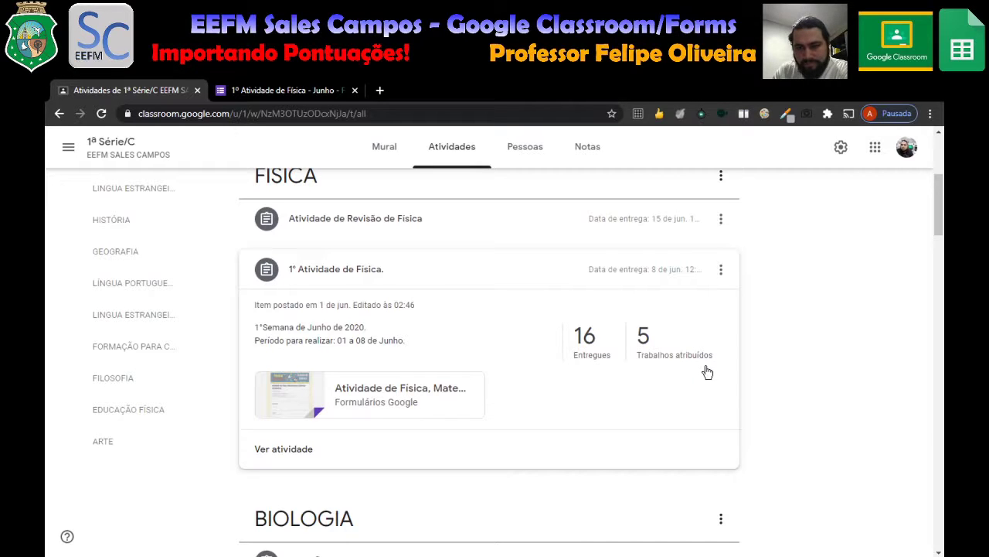
pyautogui.click(286, 455)
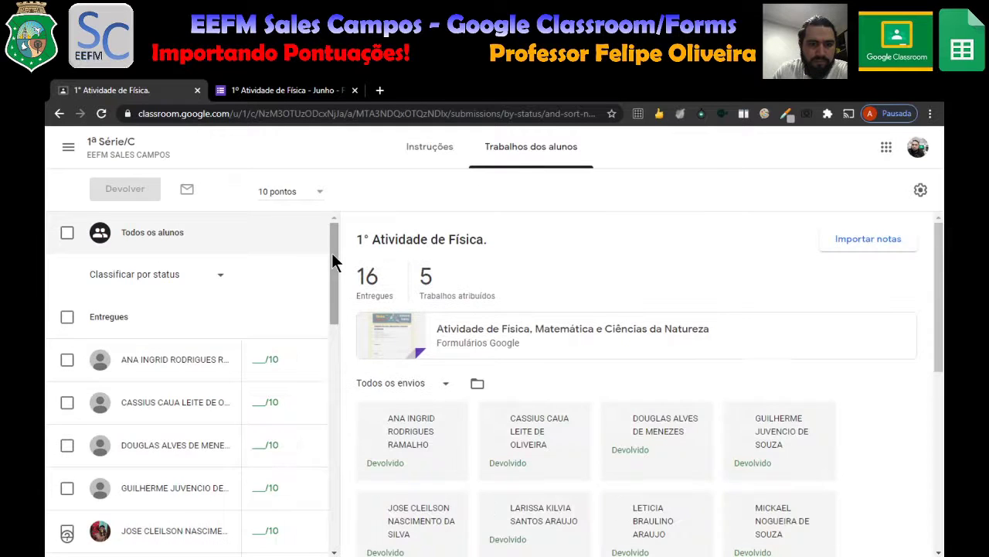
# Import the form scores into the 1° Atividade de Física. activity, replacing the current Classroom grades.
pyautogui.moveTo(332, 254); pyautogui.dragTo(333, 271)
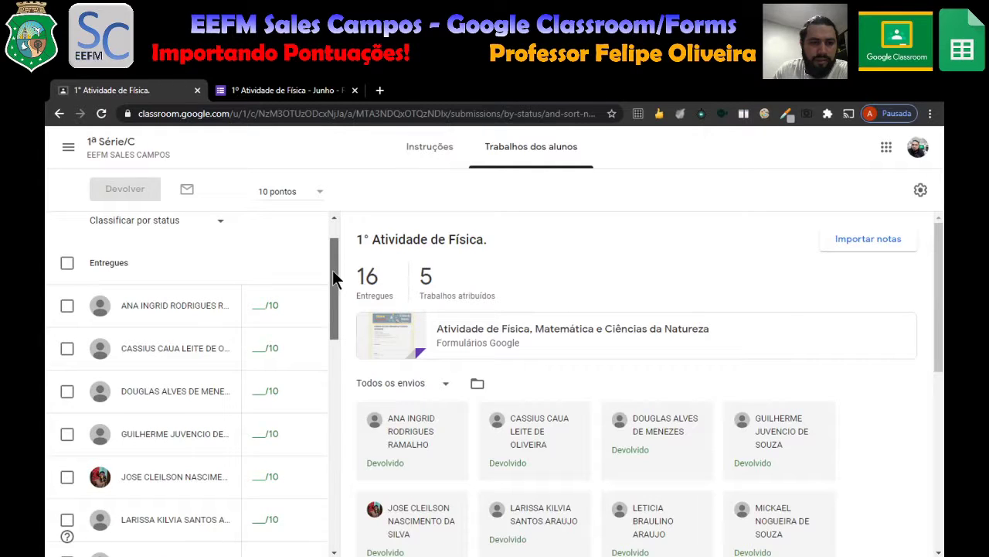
pyautogui.moveTo(333, 269); pyautogui.dragTo(334, 253)
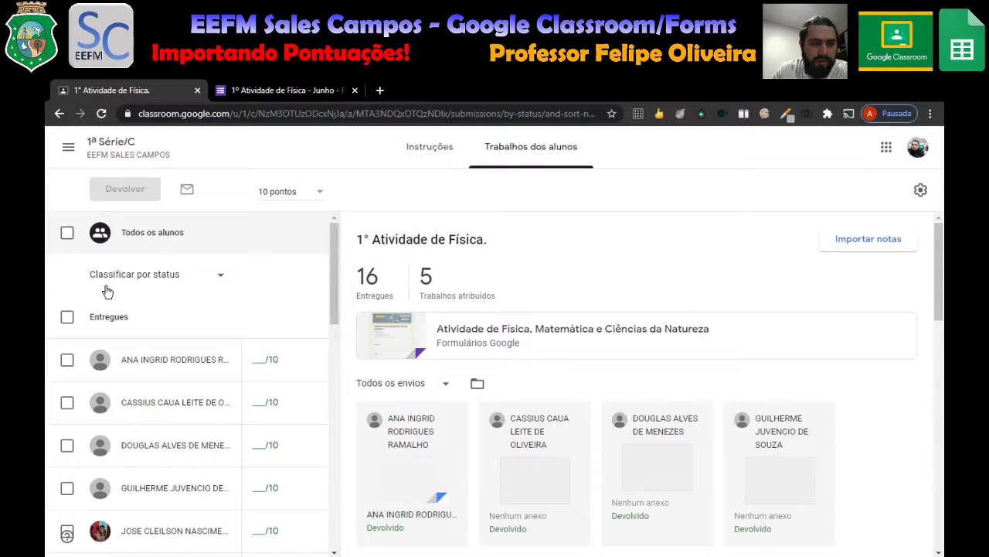
pyautogui.click(222, 278)
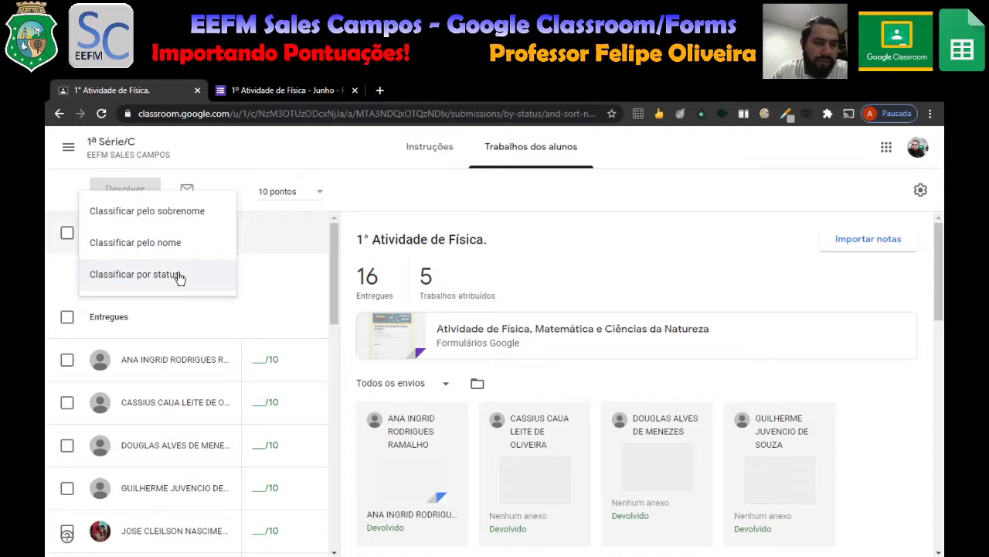
pyautogui.click(271, 275)
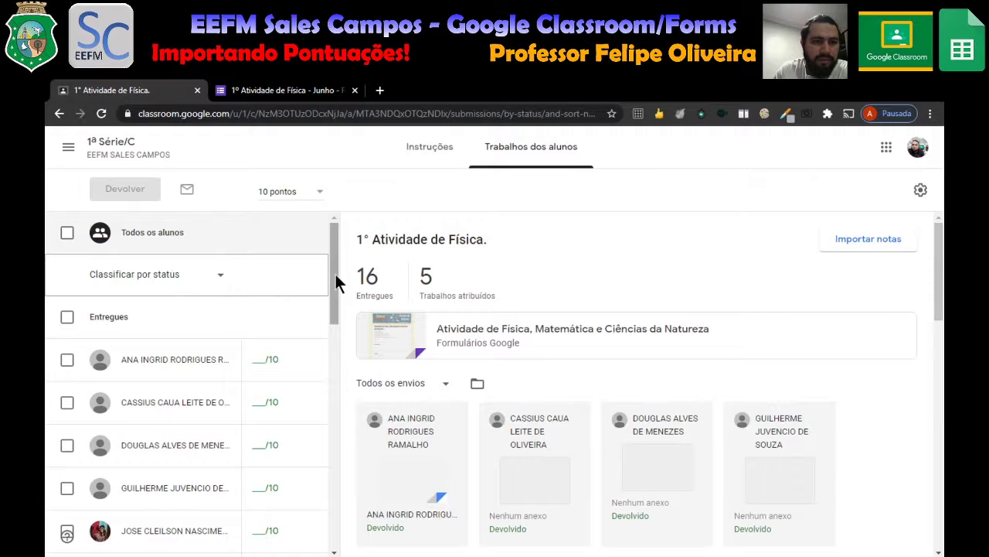
pyautogui.moveTo(336, 273); pyautogui.dragTo(332, 516)
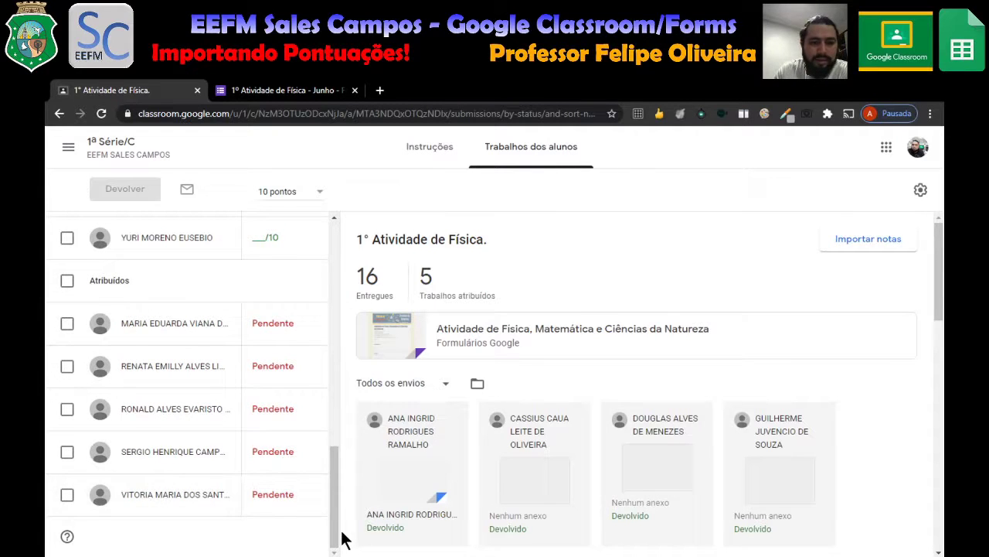
pyautogui.moveTo(336, 513); pyautogui.dragTo(329, 263)
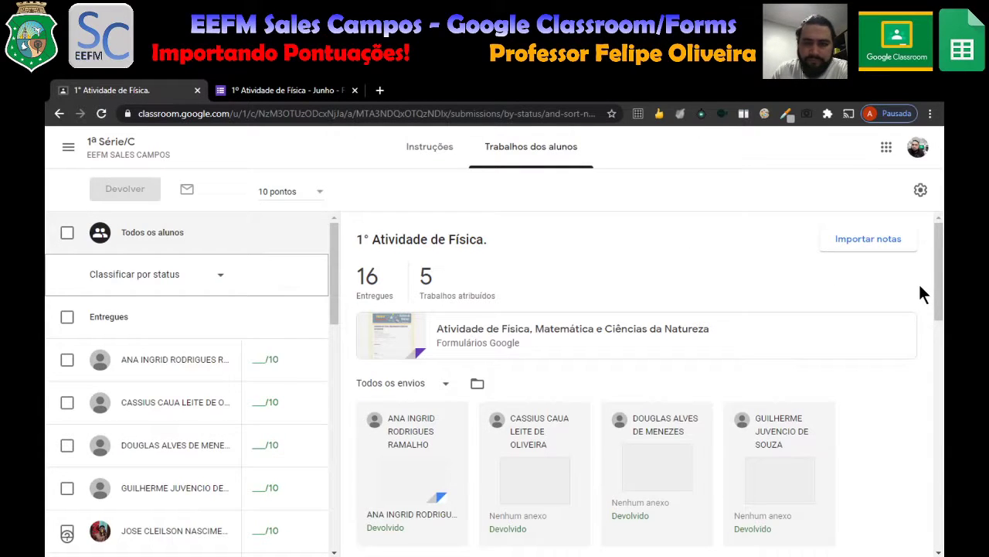
pyautogui.click(867, 242)
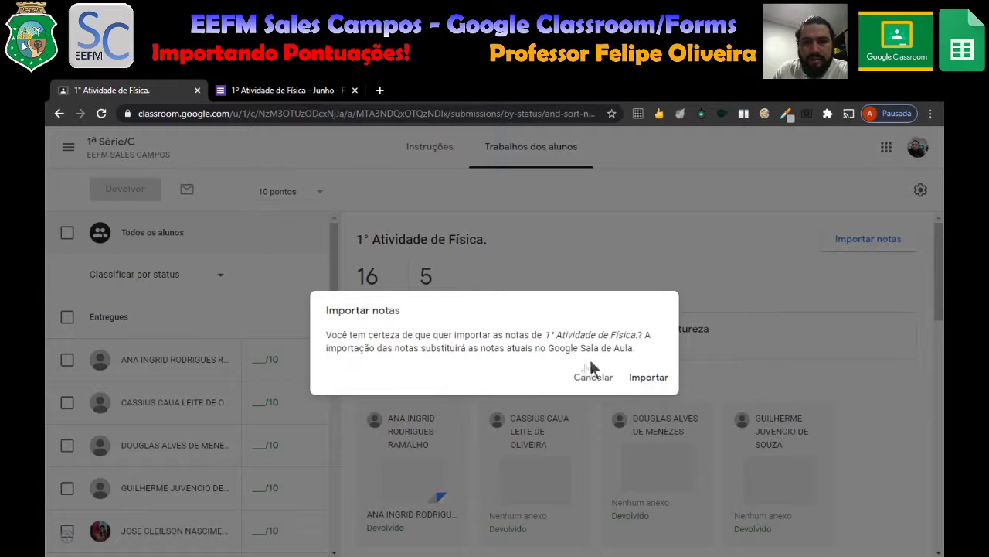
pyautogui.click(649, 377)
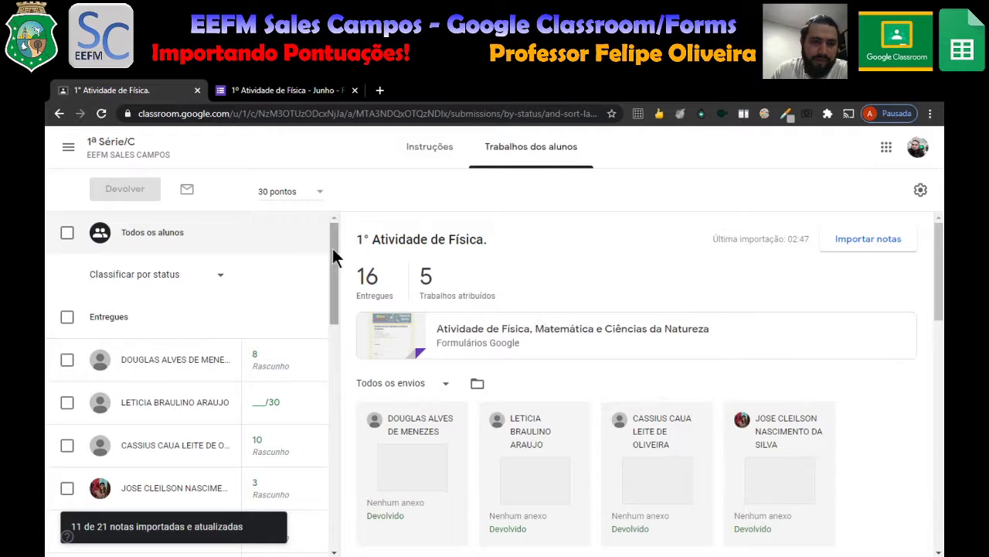
# Check the imported draft grades in the student list and set the activity's total to 10 points.
pyautogui.moveTo(332, 248)
pyautogui.mouseDown()
pyautogui.moveTo(333, 257)
pyautogui.moveTo(332, 241)
pyautogui.mouseUp()
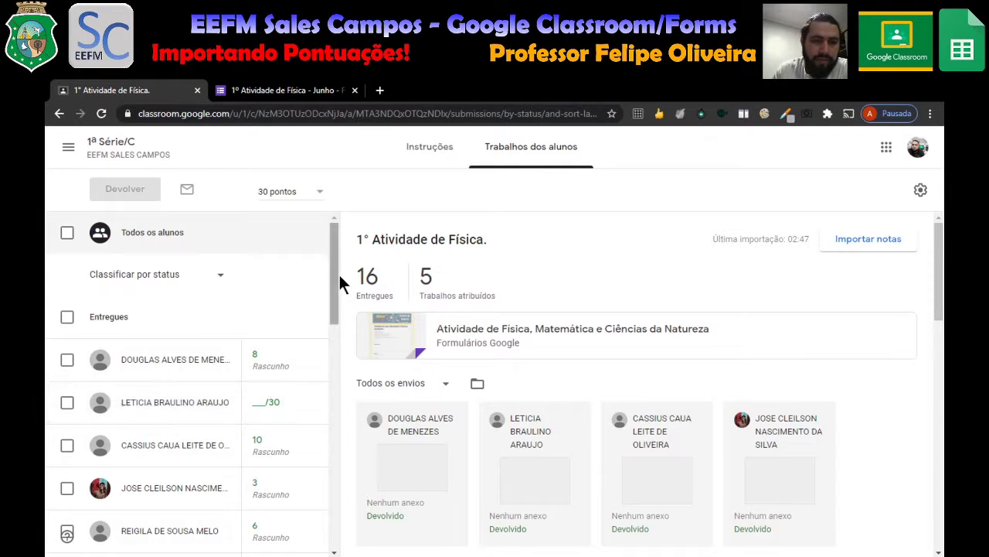
pyautogui.scroll(-1, 338, 278)
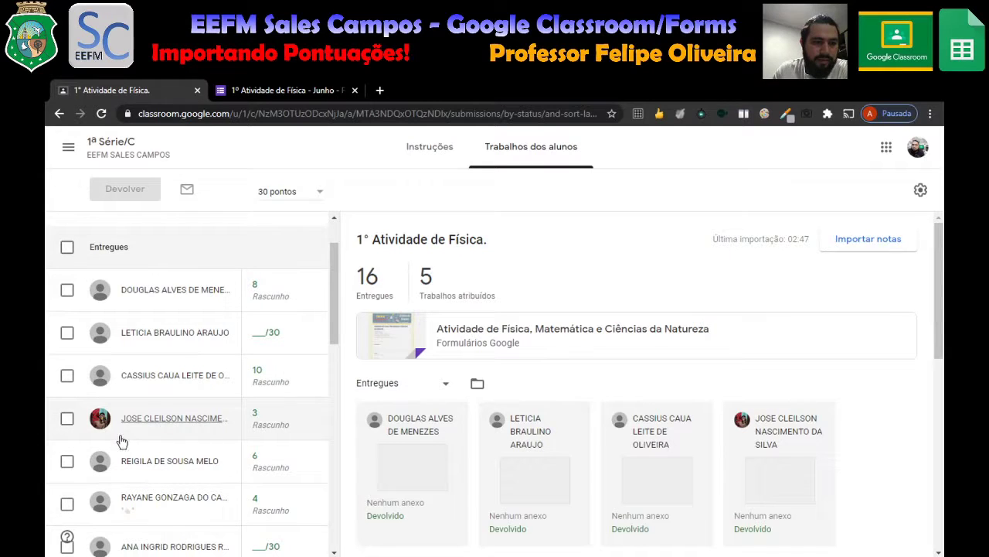
pyautogui.scroll(-4, 301, 472)
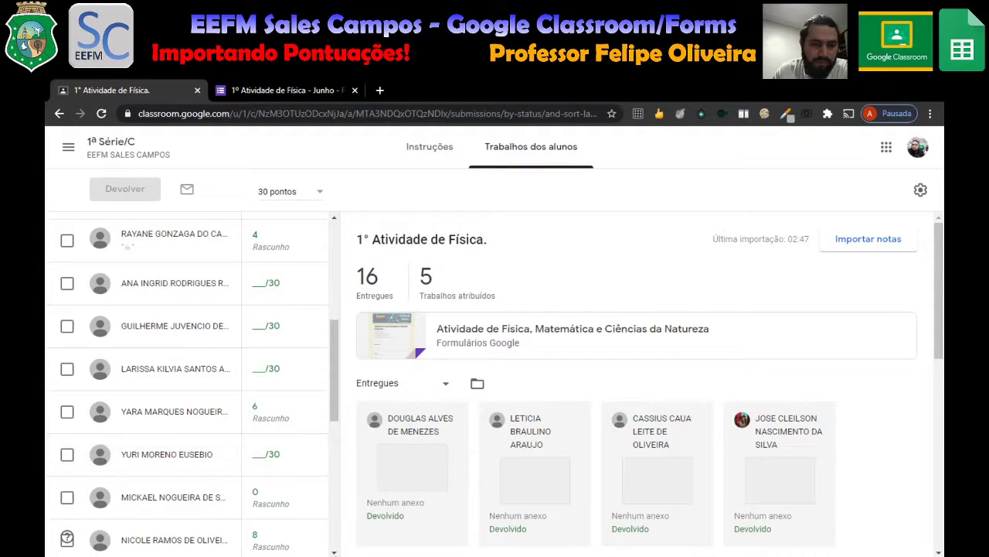
pyautogui.moveTo(335, 362); pyautogui.dragTo(339, 238)
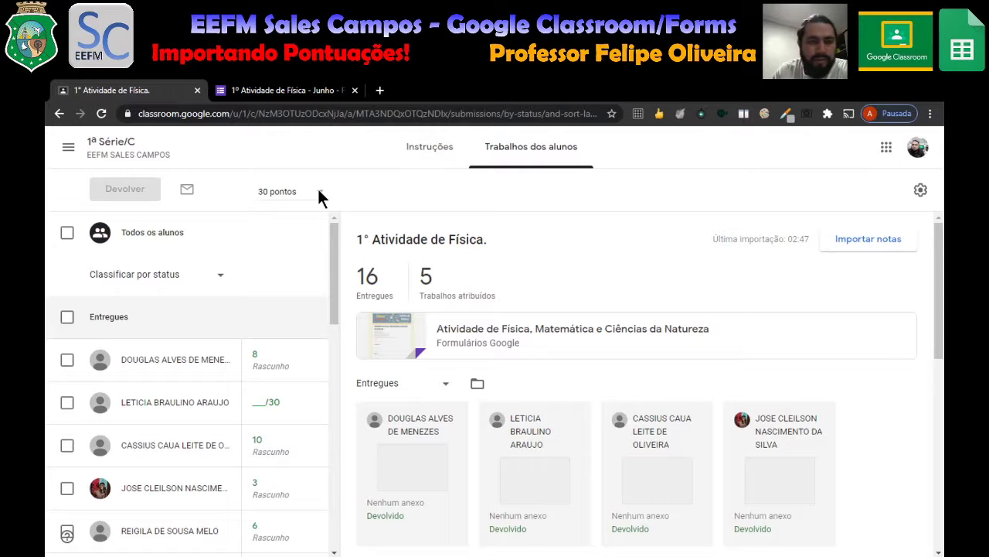
pyautogui.click(263, 193)
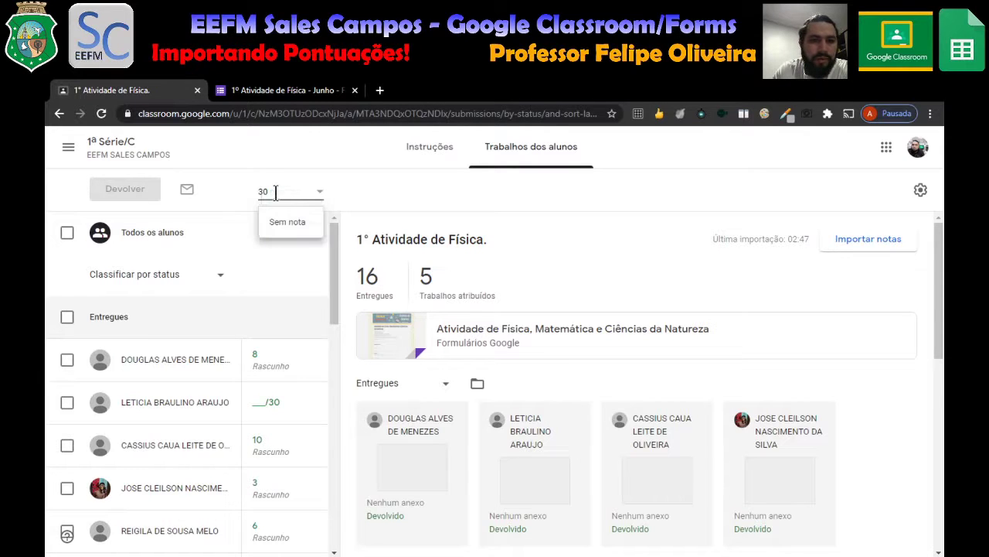
pyautogui.doubleClick(273, 193)
pyautogui.write('10')
pyautogui.click(491, 204)
pyautogui.click(563, 378)
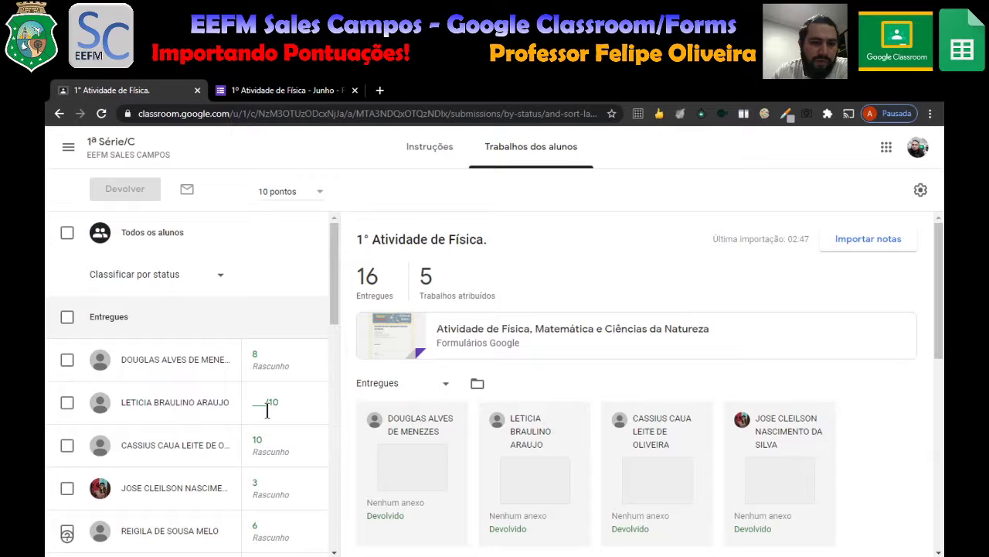
# Select all students in the activity's student list.
pyautogui.moveTo(337, 271); pyautogui.dragTo(342, 225)
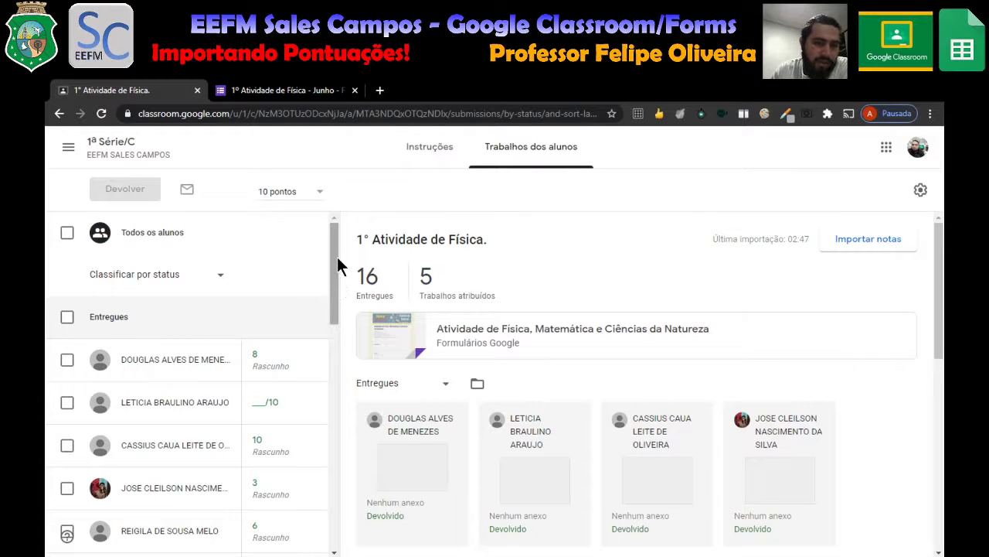
pyautogui.scroll(-4, 337, 256)
pyautogui.scroll(4, 329, 242)
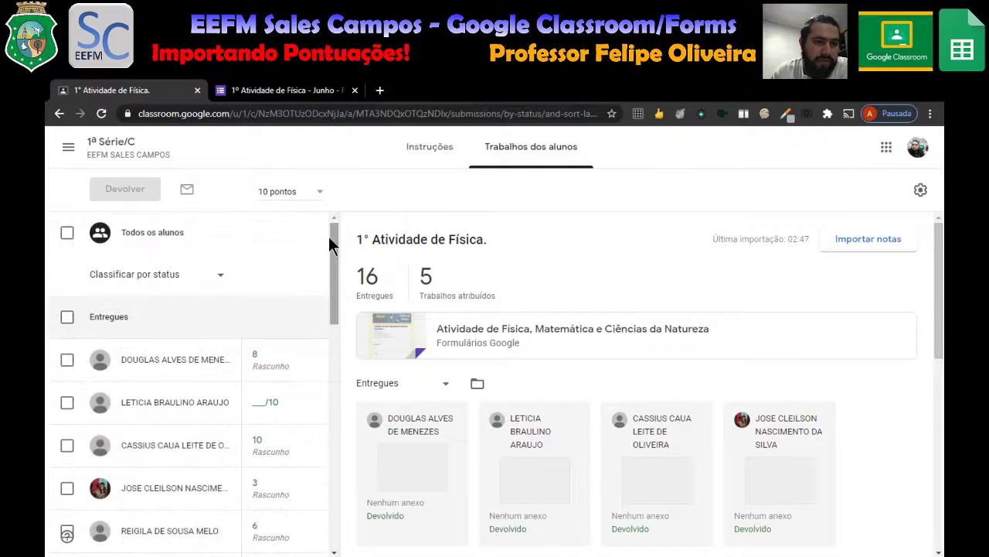
pyautogui.moveTo(336, 252)
pyautogui.mouseDown()
pyautogui.moveTo(335, 310)
pyautogui.moveTo(334, 257)
pyautogui.mouseUp()
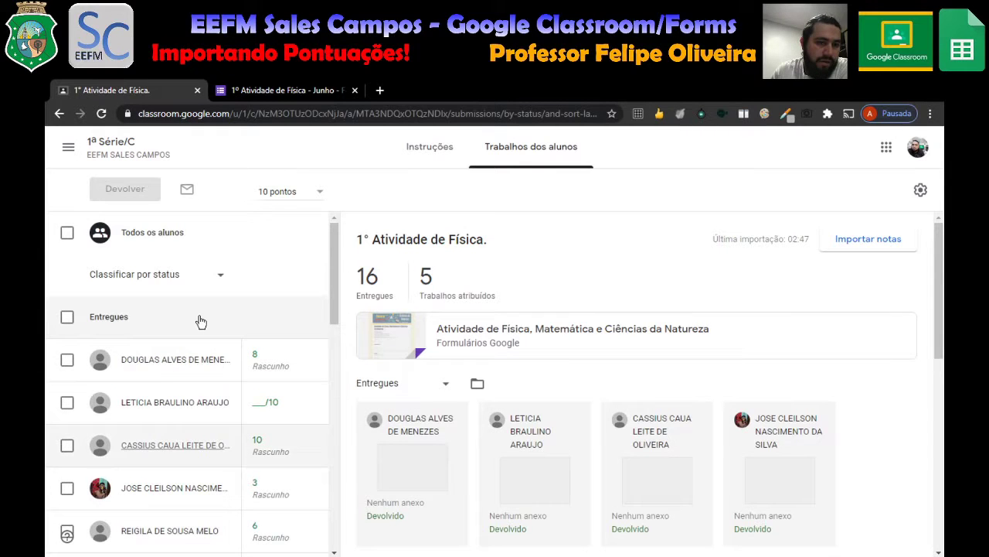
pyautogui.click(67, 233)
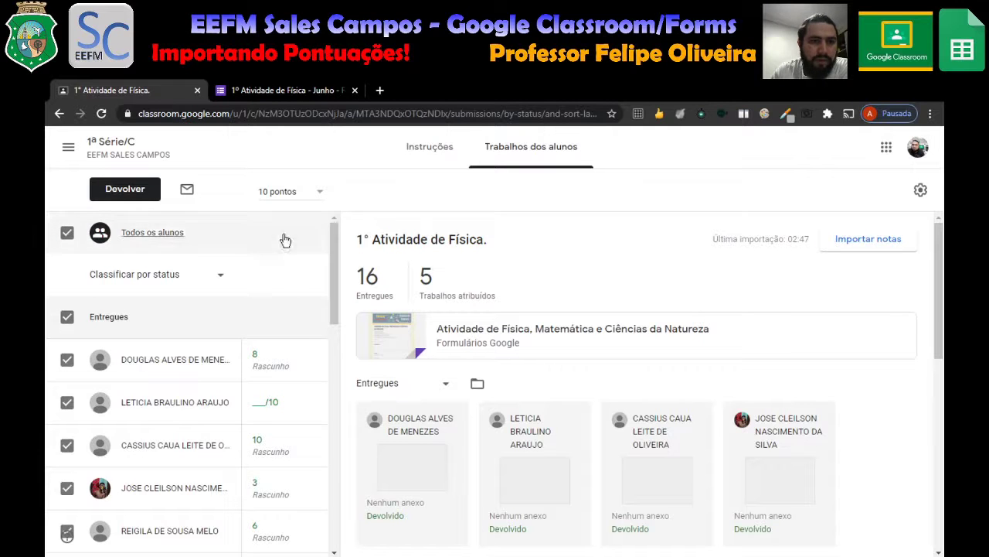
# Open the return confirmation for the selected students, examine the grade listed for each one, and cancel the return.
pyautogui.click(128, 190)
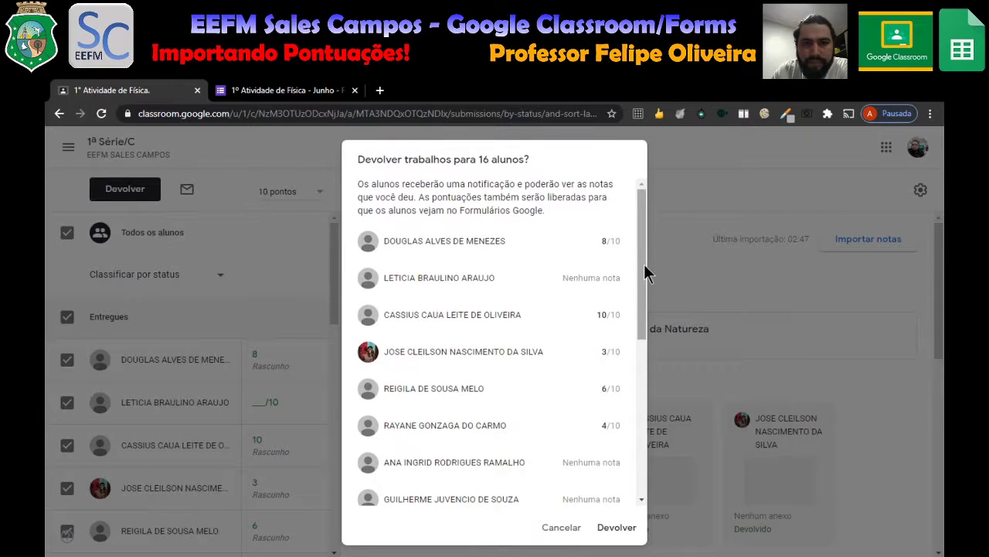
pyautogui.moveTo(639, 234); pyautogui.dragTo(642, 322)
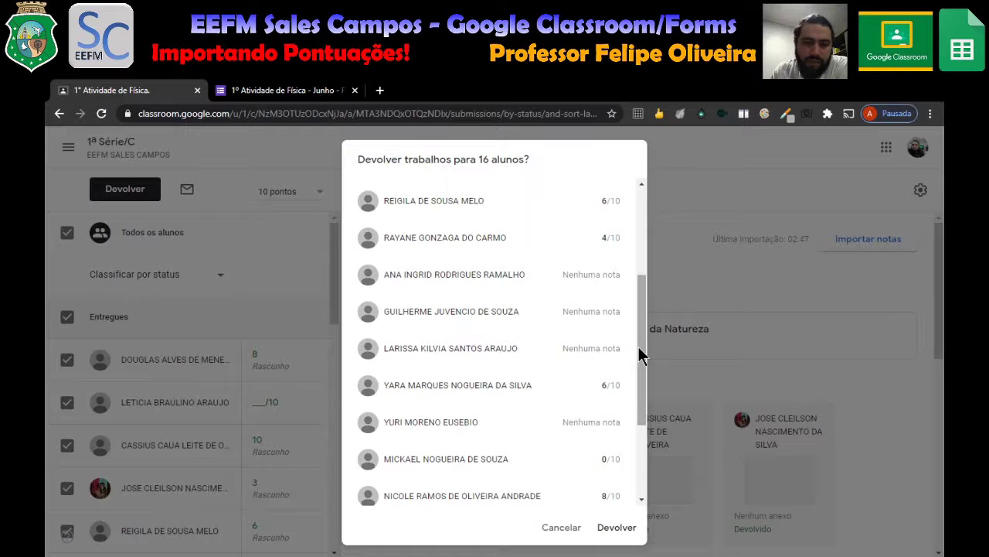
pyautogui.moveTo(638, 345); pyautogui.dragTo(641, 259)
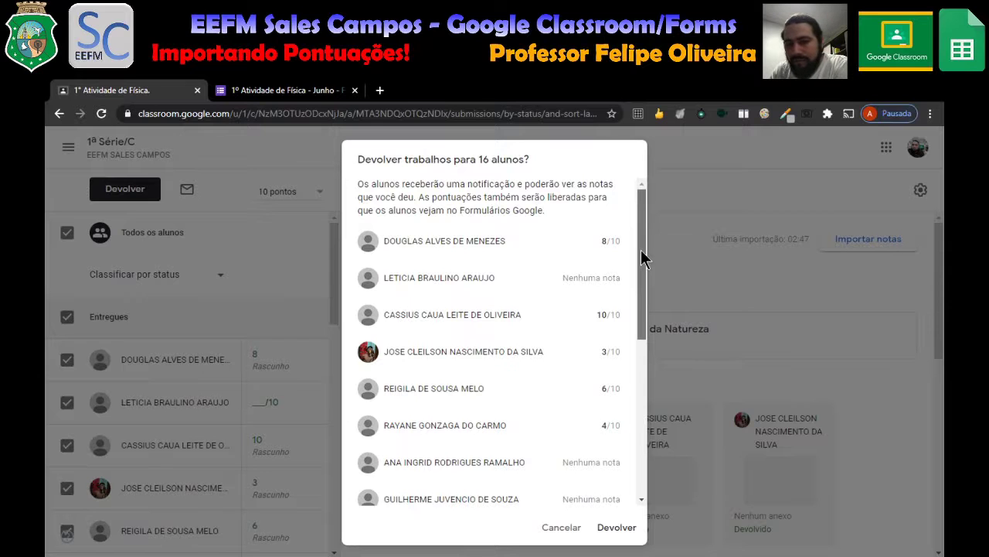
pyautogui.moveTo(641, 250); pyautogui.dragTo(644, 355)
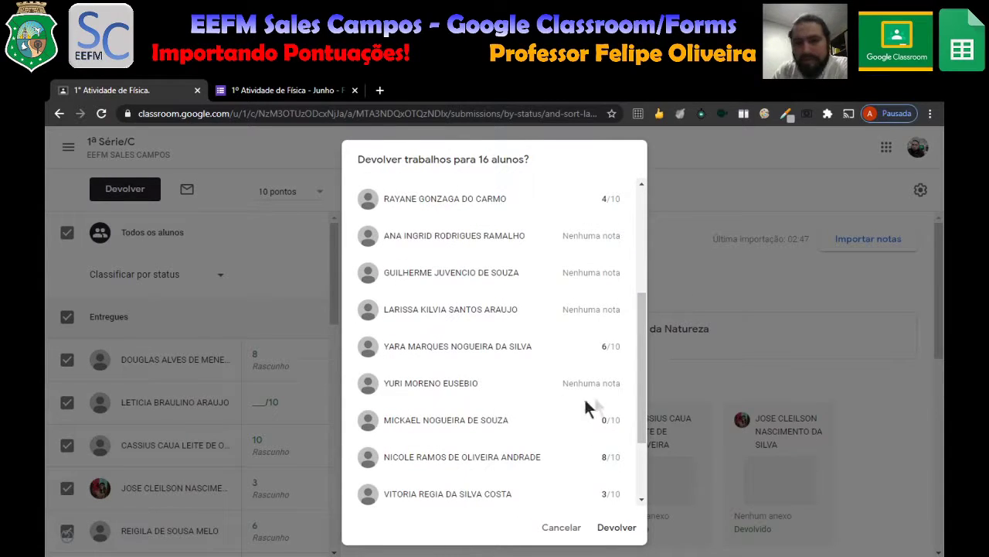
pyautogui.moveTo(640, 353); pyautogui.dragTo(641, 411)
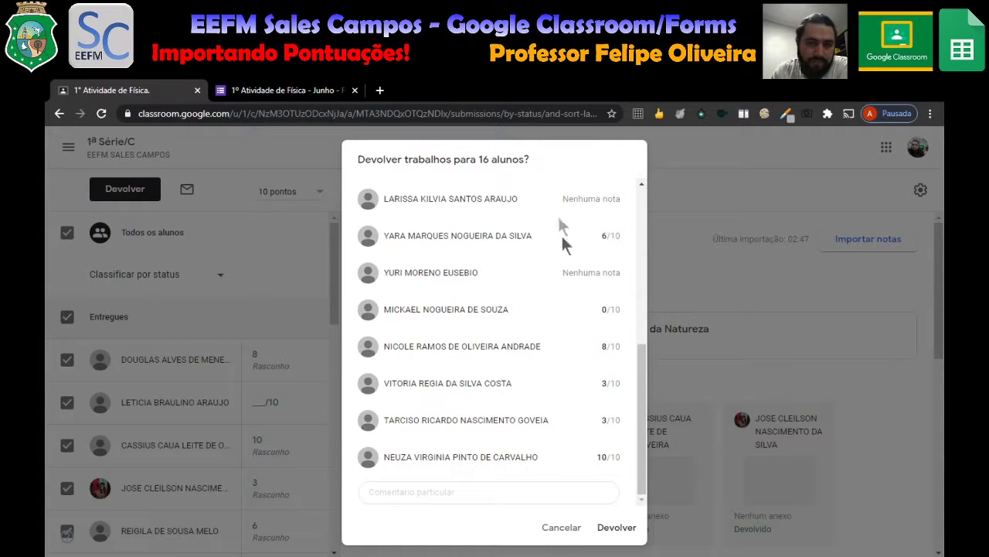
pyautogui.click(564, 529)
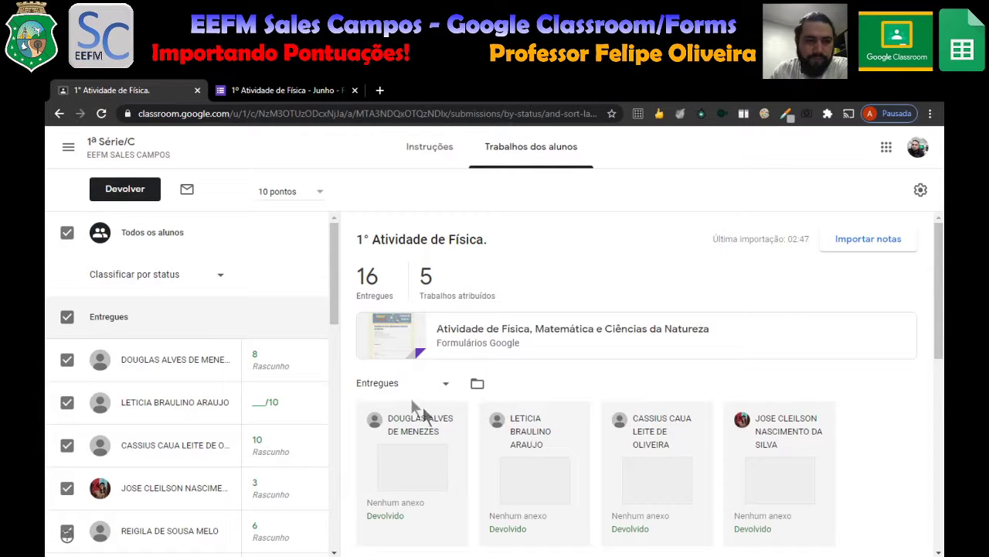
# Open the work of a student who has no grade and examine the student list for missing grades.
pyautogui.moveTo(334, 274)
pyautogui.mouseDown()
pyautogui.moveTo(336, 483)
pyautogui.moveTo(349, 384)
pyautogui.moveTo(340, 267)
pyautogui.mouseUp()
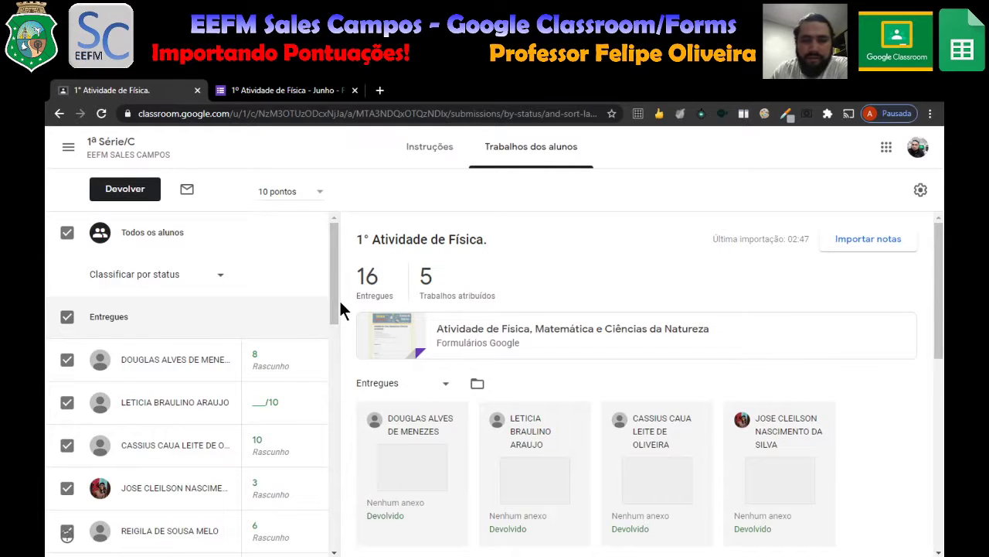
pyautogui.moveTo(939, 352); pyautogui.dragTo(939, 232)
pyautogui.click(334, 409)
pyautogui.moveTo(332, 402); pyautogui.dragTo(335, 297)
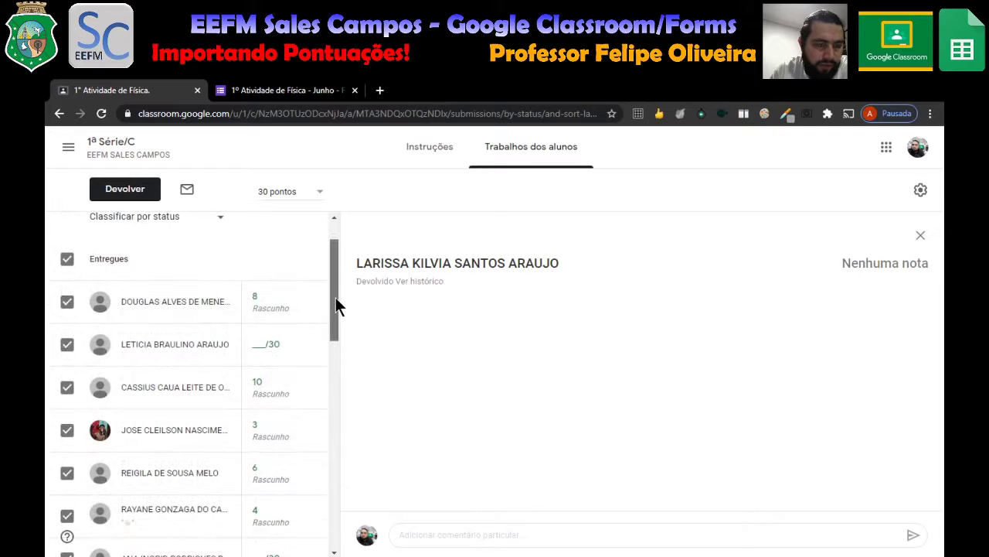
pyautogui.moveTo(335, 297); pyautogui.dragTo(338, 353)
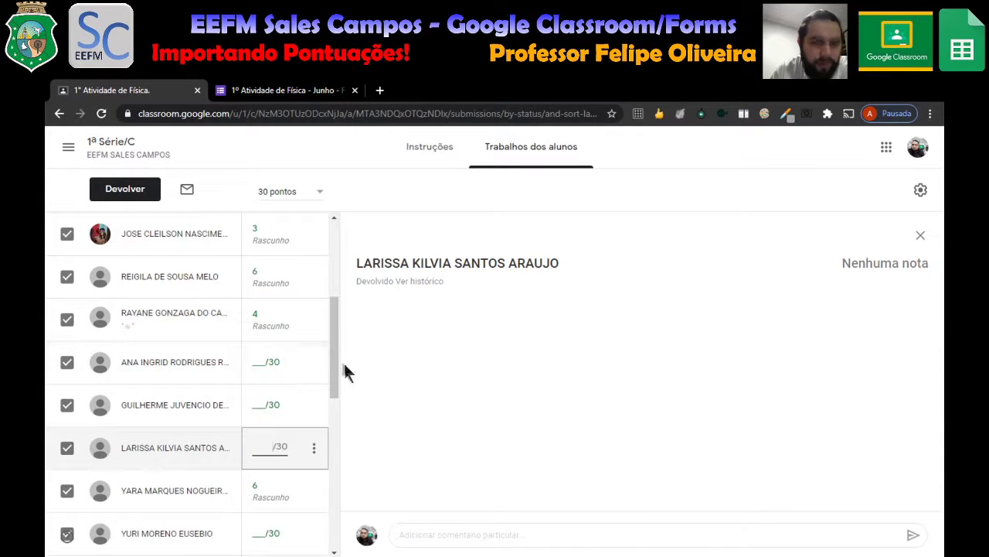
pyautogui.moveTo(335, 364); pyautogui.dragTo(322, 412)
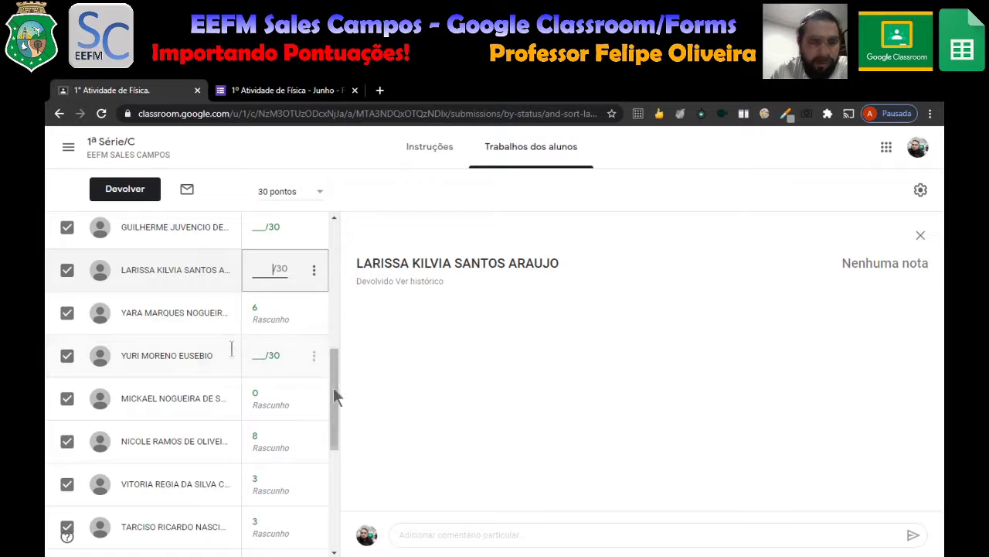
pyautogui.moveTo(333, 387); pyautogui.dragTo(347, 368)
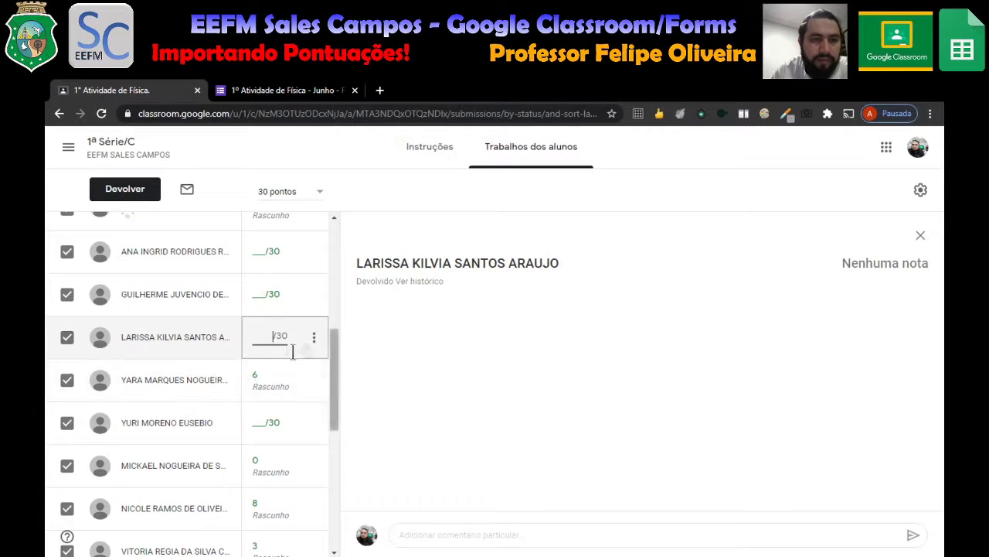
# Switch to the form's responses in Google Forms, show who gave the student's ungraded response, and search the page for the student's first name.
pyautogui.click(306, 87)
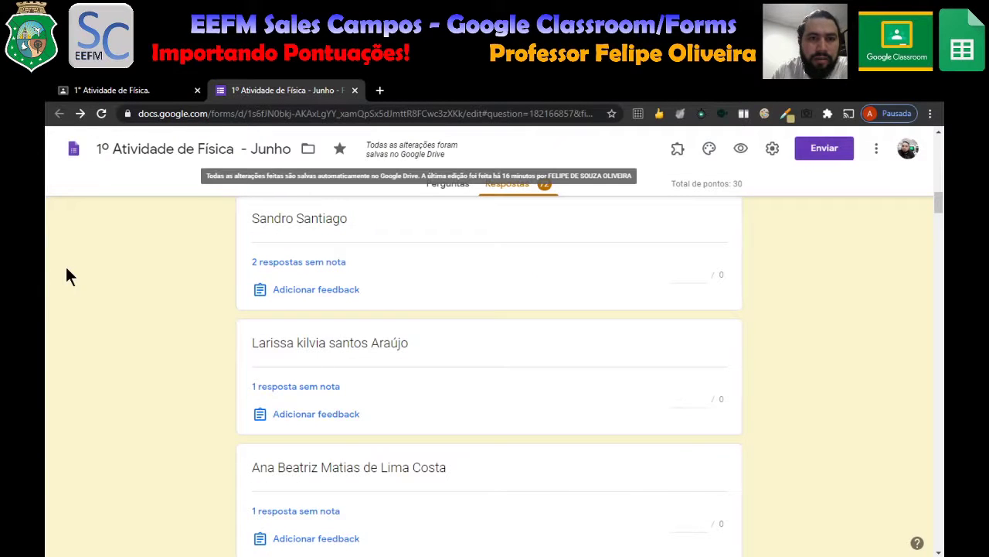
pyautogui.click(308, 391)
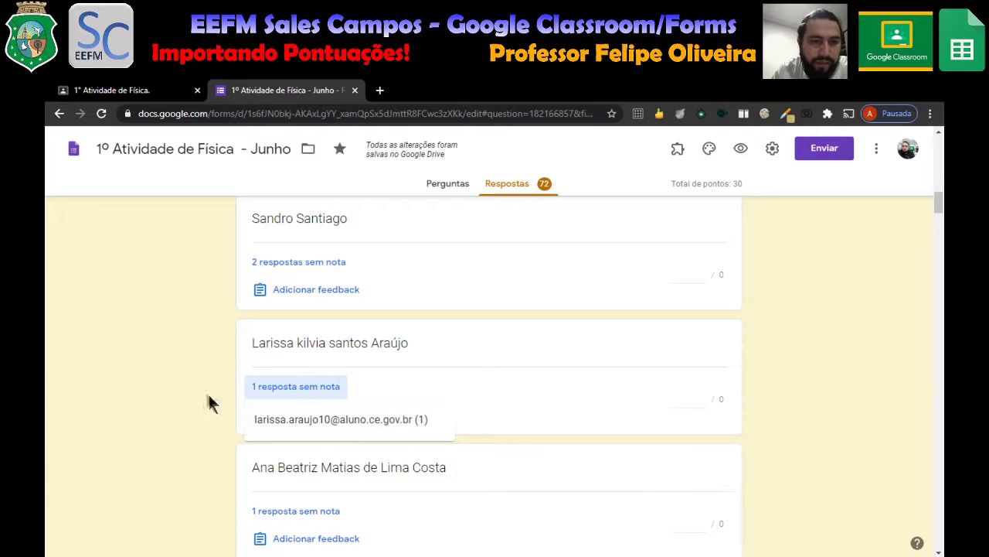
pyautogui.scroll(2, 154, 344)
pyautogui.scroll(-2, 156, 349)
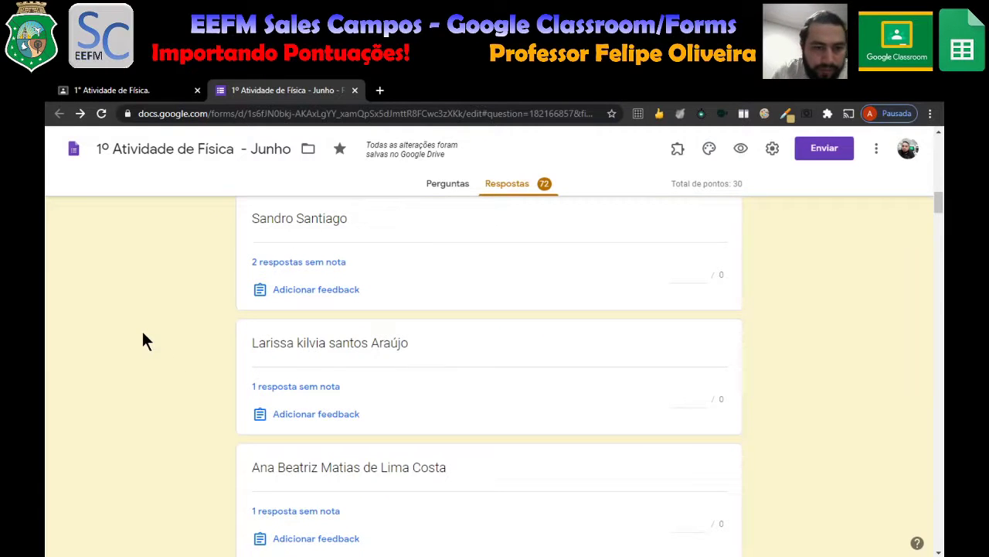
pyautogui.scroll(1, 143, 334)
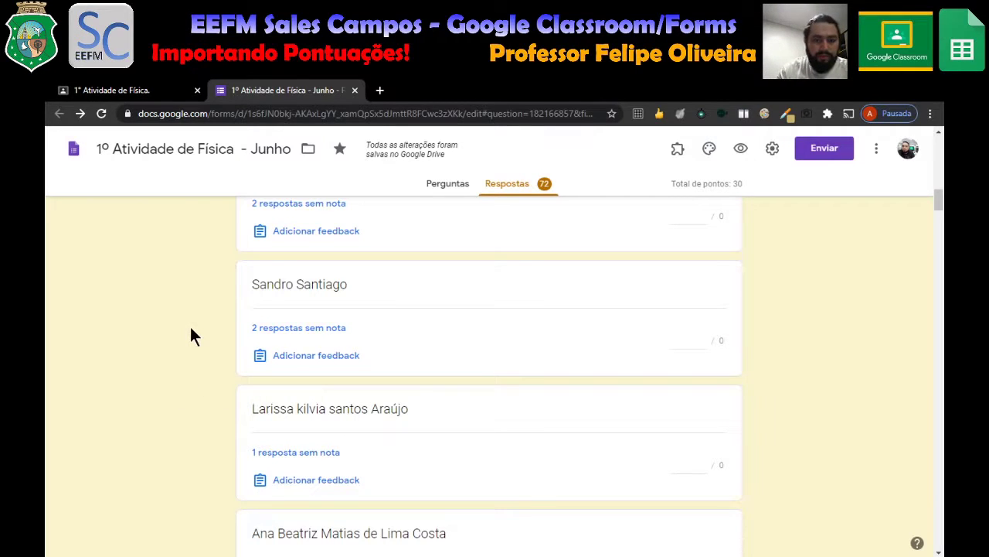
pyautogui.hotkey('ctrl', 'f')
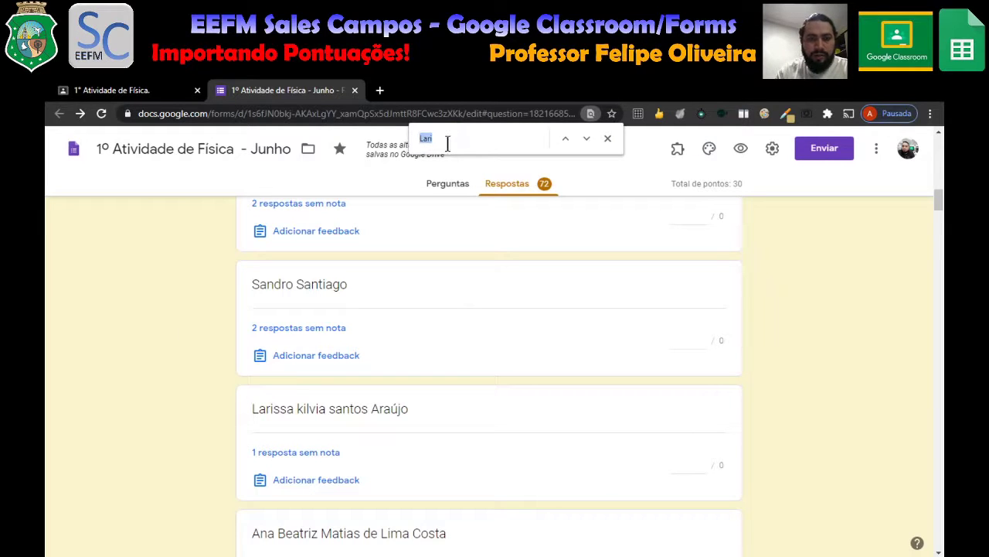
pyautogui.write('Lari')
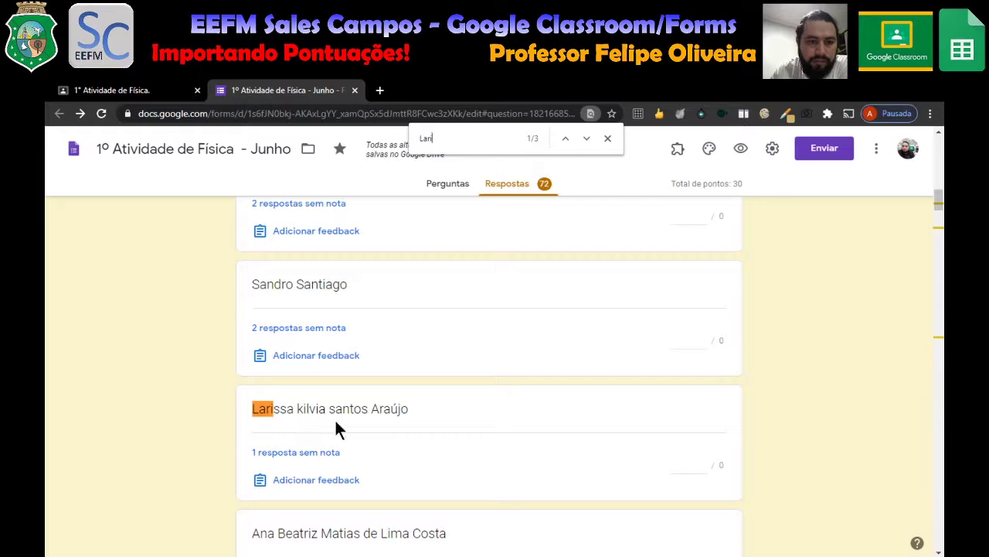
# Go through the form responses matching the student's first name and show who gave the ungraded response under the last matching name.
pyautogui.click(587, 138)
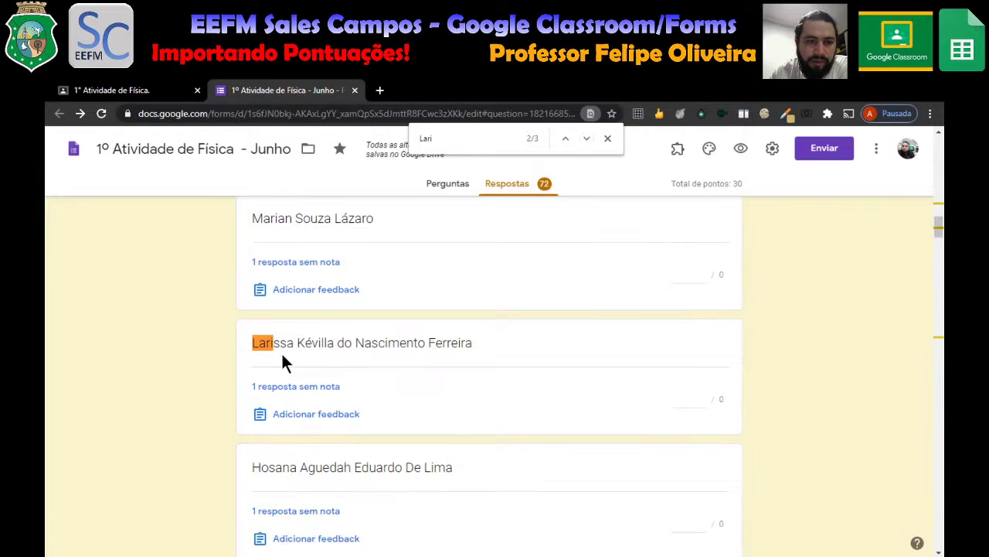
pyautogui.click(586, 138)
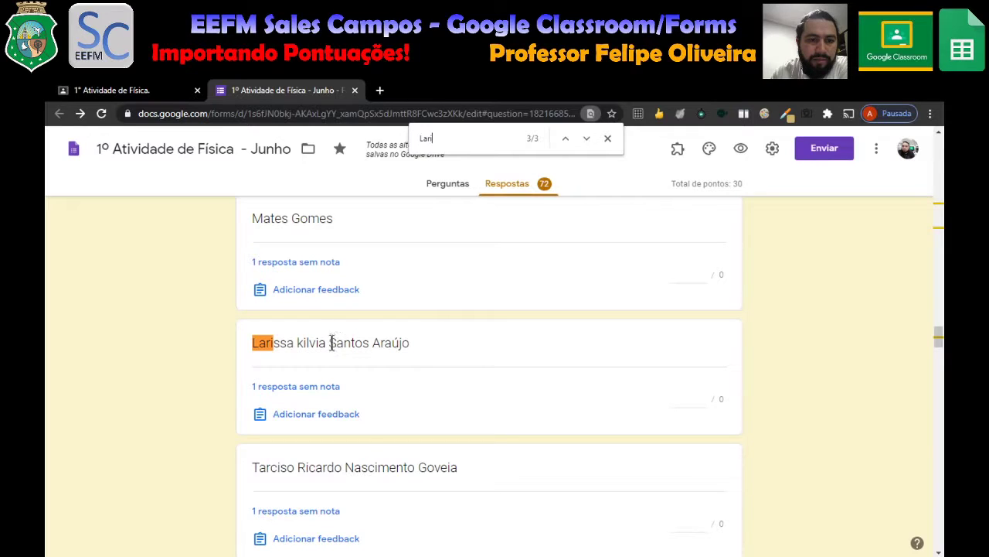
pyautogui.click(586, 140)
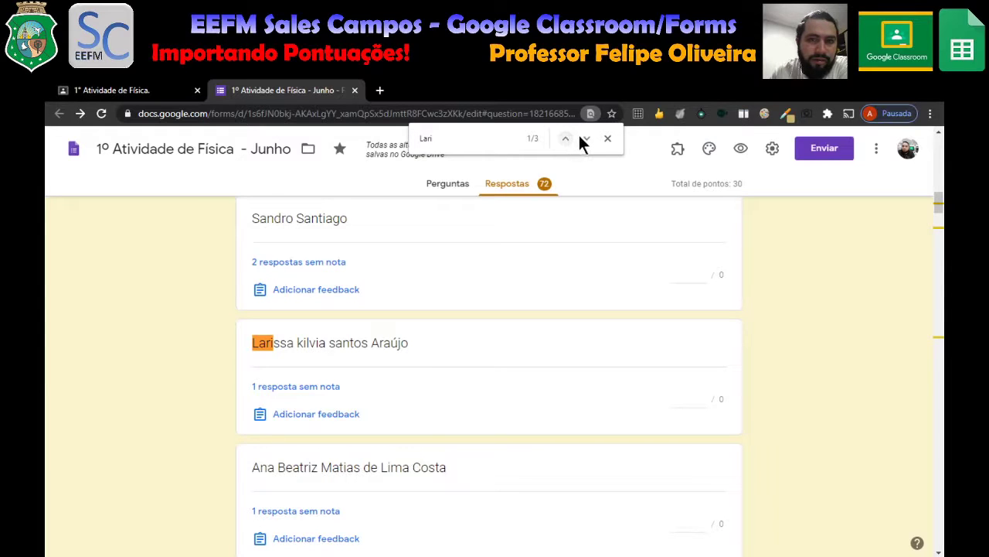
pyautogui.click(581, 138)
pyautogui.click(582, 137)
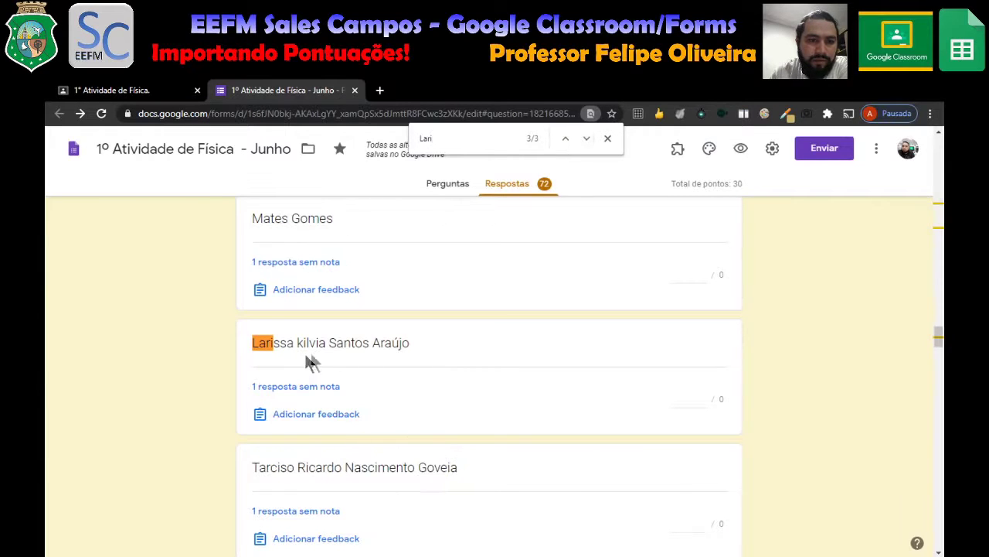
pyautogui.click(316, 390)
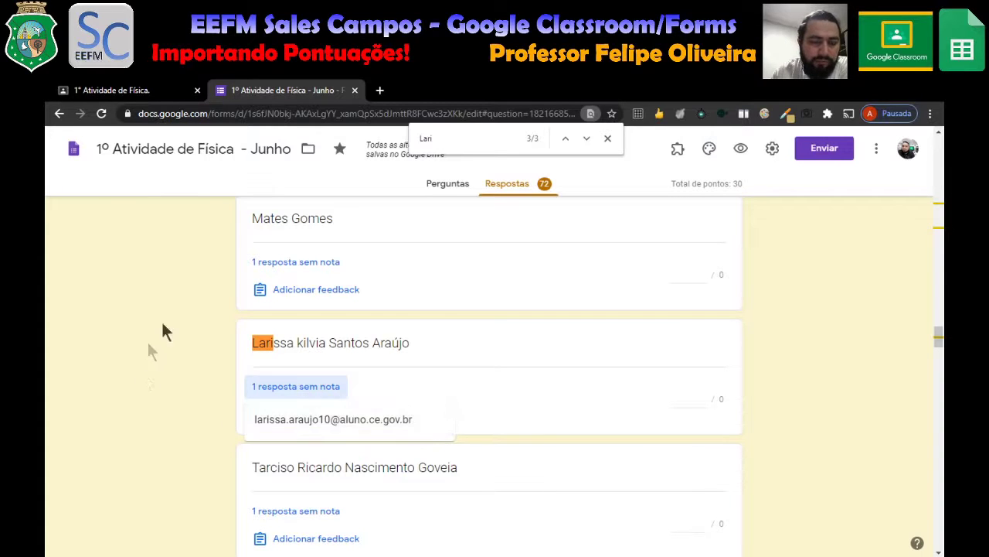
# Open the matching student's individual response from the ungraded entry and examine its answers and scores.
pyautogui.click(566, 138)
pyautogui.click(565, 138)
pyautogui.hotkey('alt', 'Left')
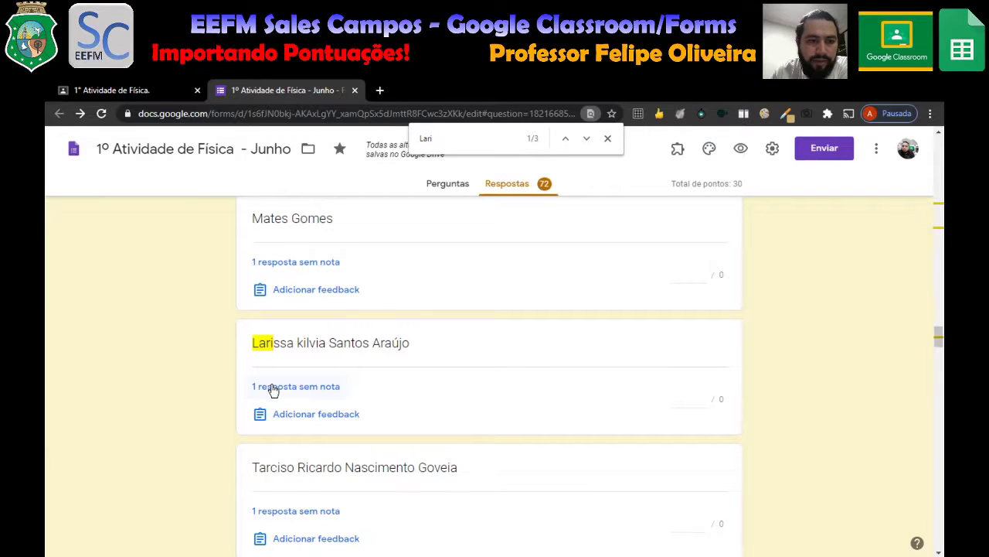
pyautogui.click(313, 393)
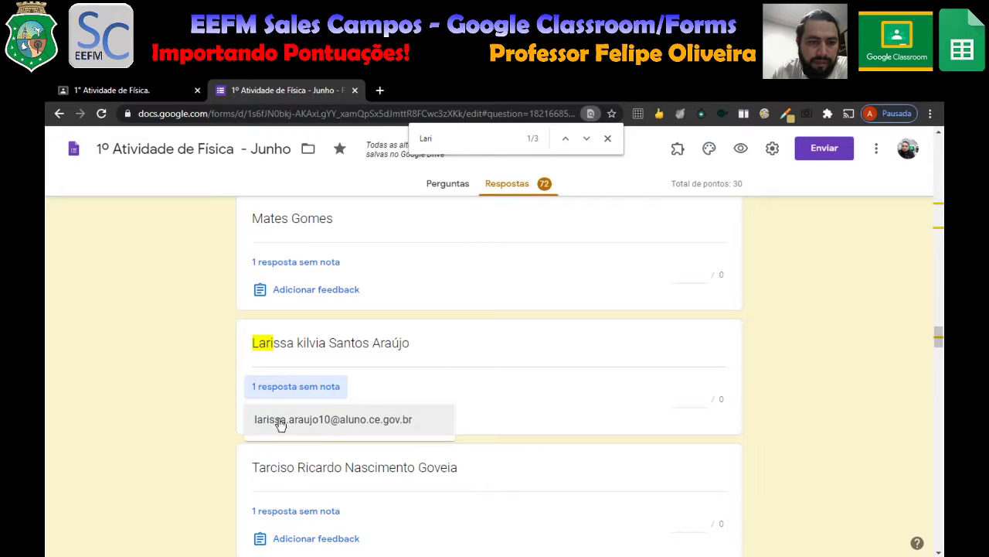
pyautogui.click(279, 418)
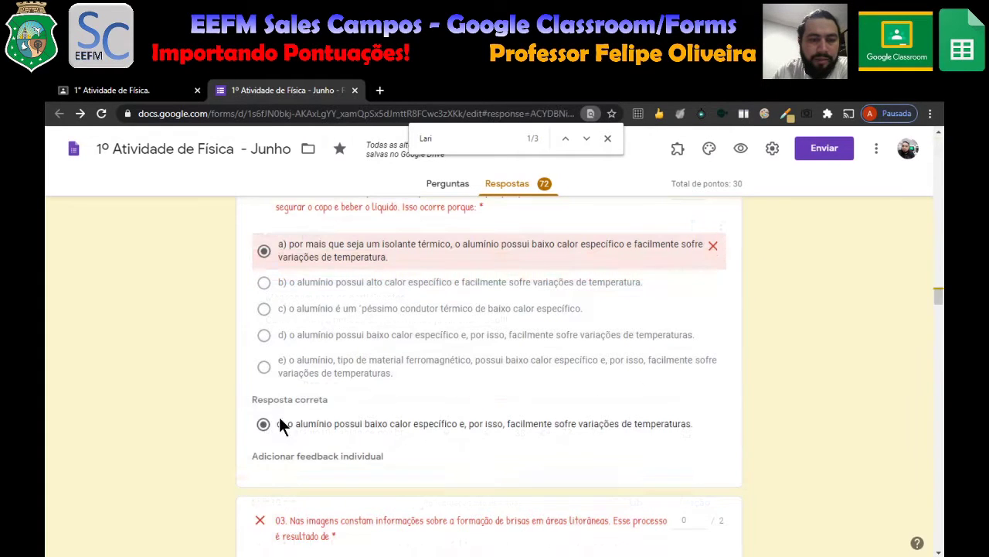
pyautogui.scroll(5, 177, 380)
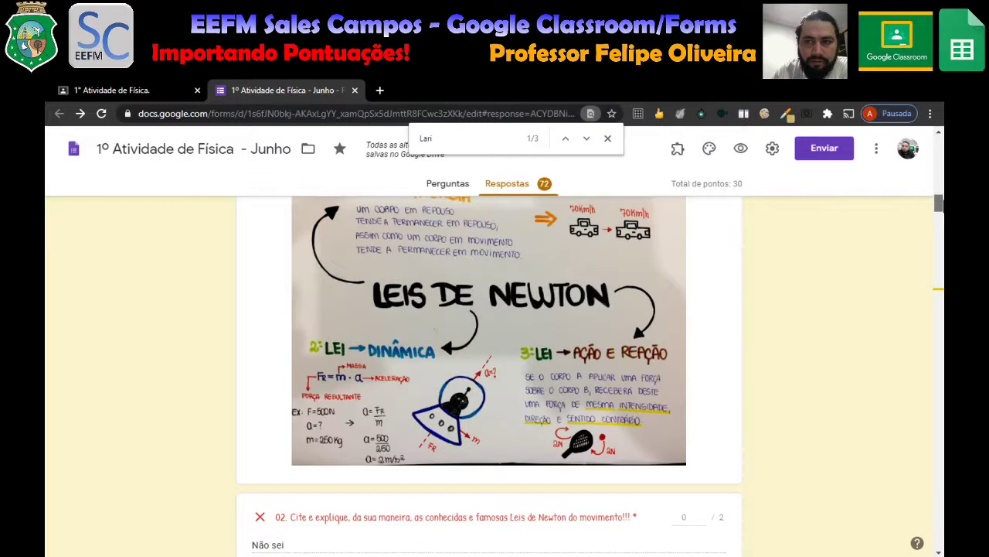
pyautogui.scroll(10, 781, 479)
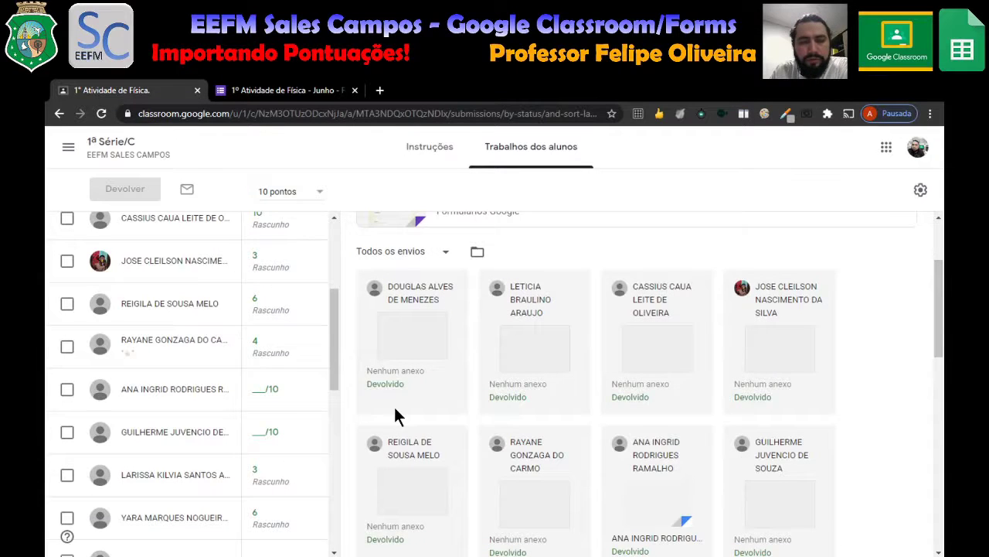
# Switch back to the Classroom activity, examine the students without grades, and view the options for copying and downloading grades.
pyautogui.moveTo(336, 338)
pyautogui.mouseDown()
pyautogui.moveTo(331, 381)
pyautogui.moveTo(335, 299)
pyautogui.moveTo(332, 347)
pyautogui.mouseUp()
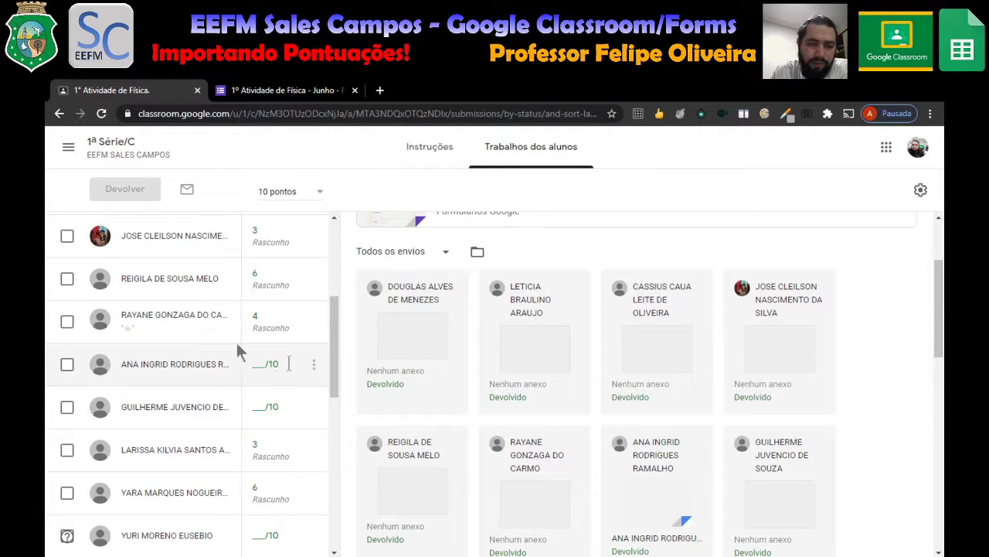
pyautogui.click(281, 334)
pyautogui.click(280, 363)
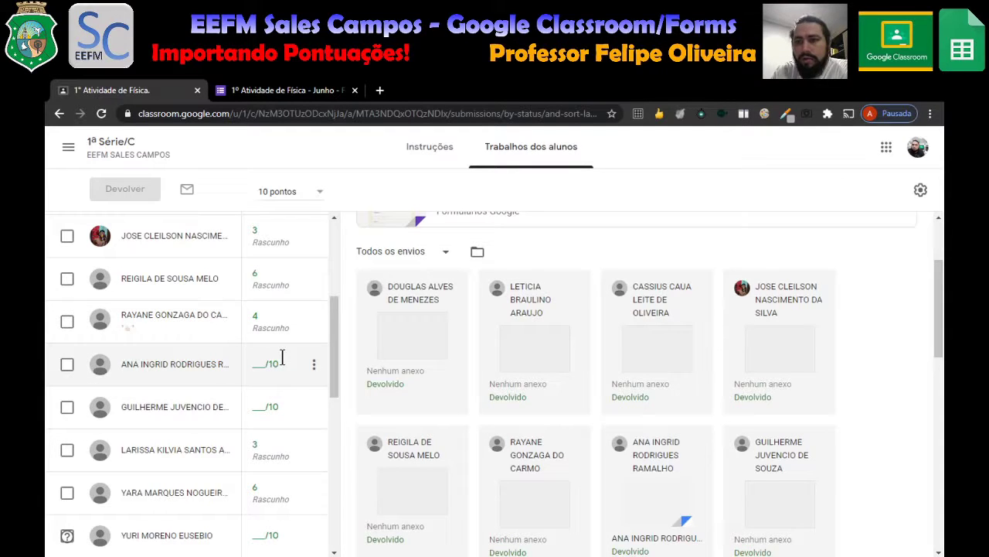
pyautogui.click(920, 192)
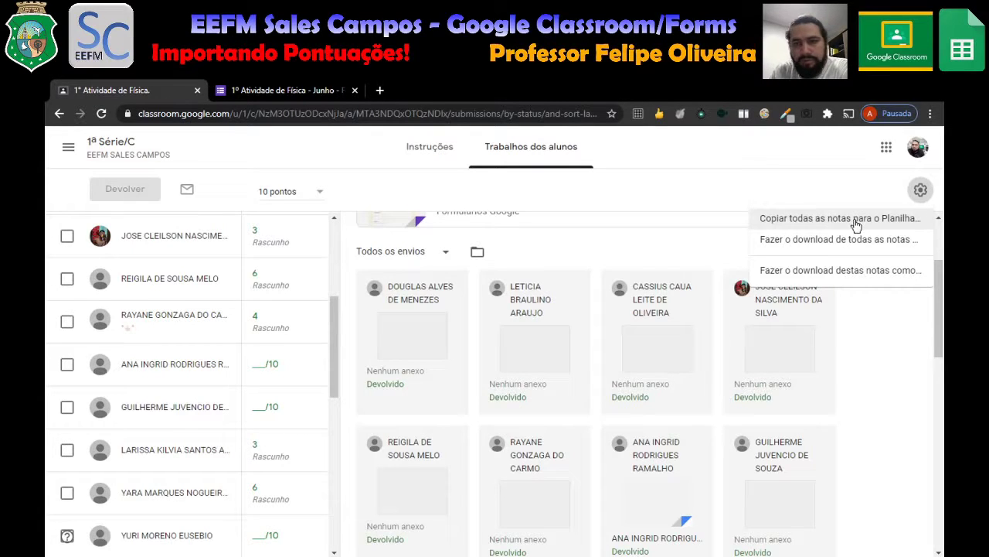
pyautogui.click(867, 356)
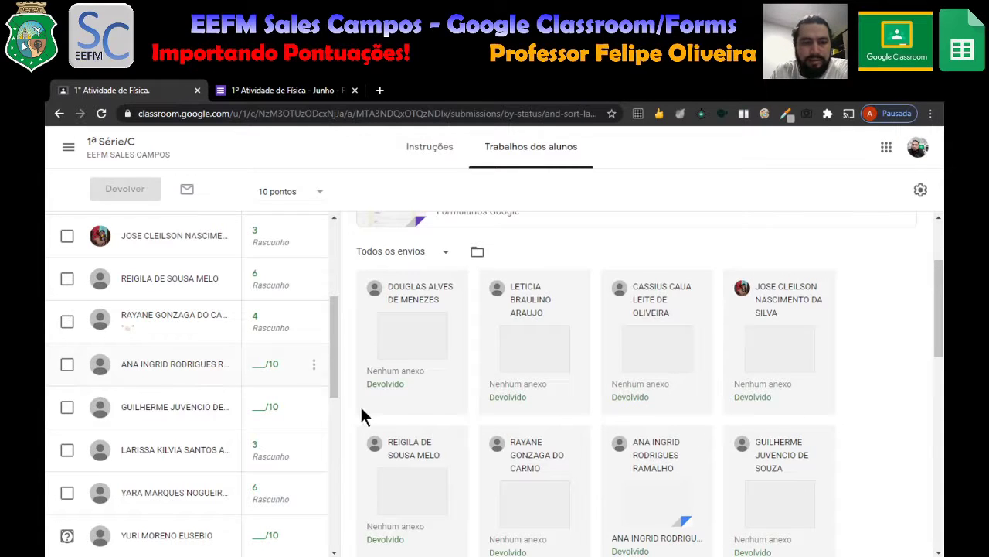
# Open the 1ª Série/C class gradebook and examine the students' draft and missing grades for the 1° Atividade de Física.
pyautogui.moveTo(334, 353); pyautogui.dragTo(336, 320)
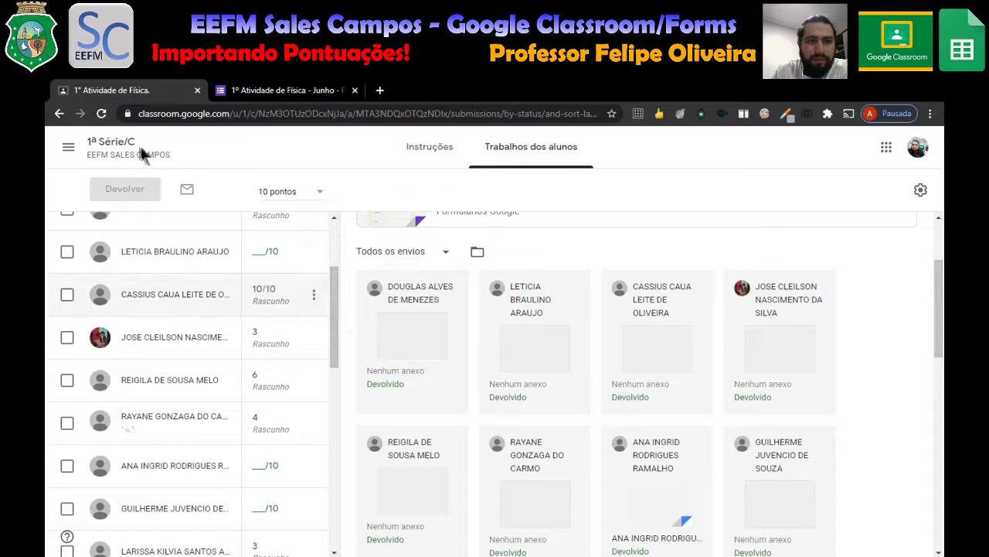
pyautogui.click(115, 145)
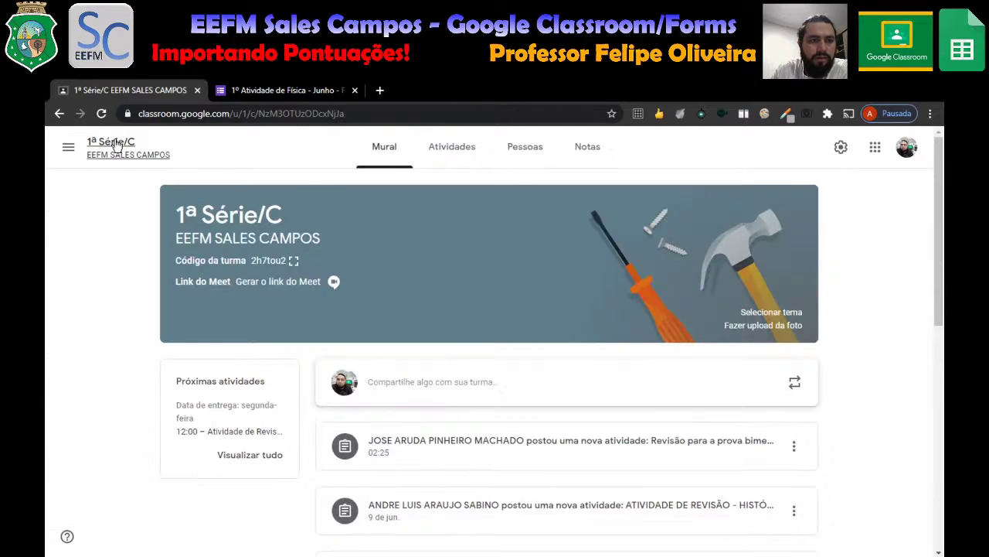
pyautogui.click(587, 149)
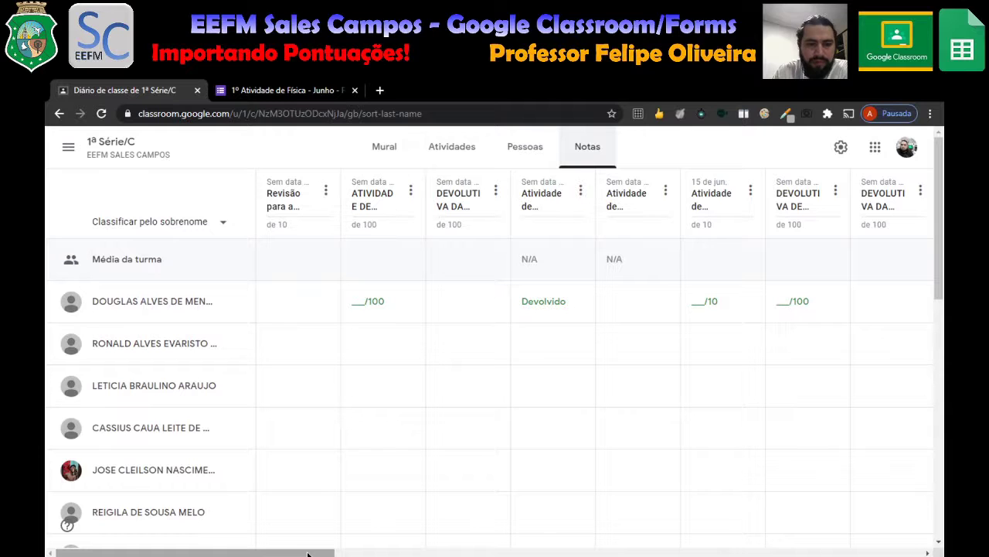
pyautogui.moveTo(307, 554); pyautogui.dragTo(784, 554)
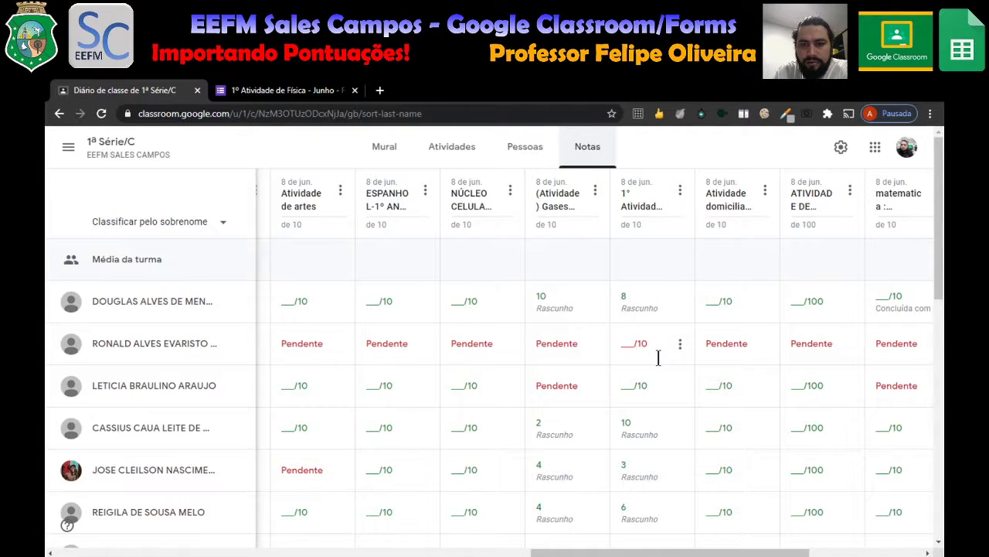
pyautogui.scroll(-2, 658, 357)
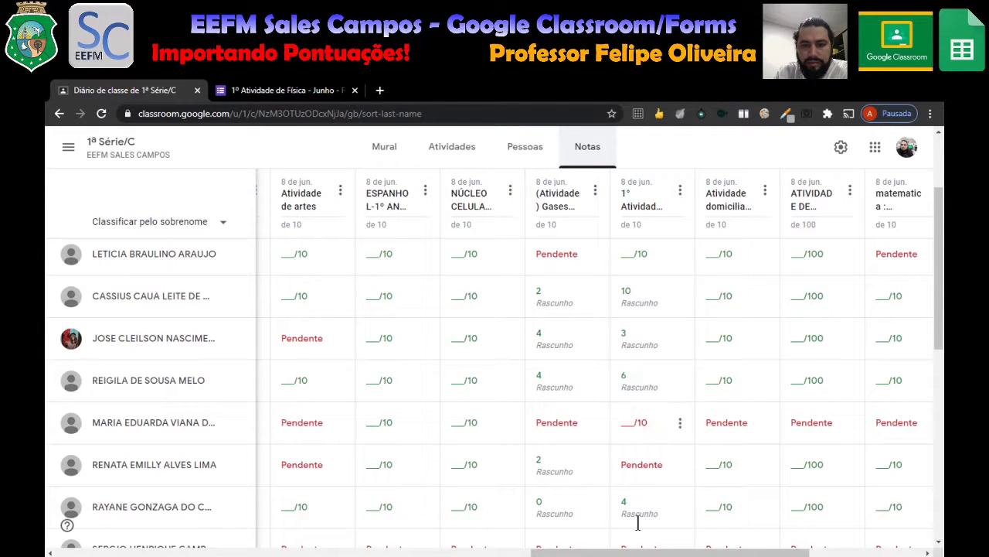